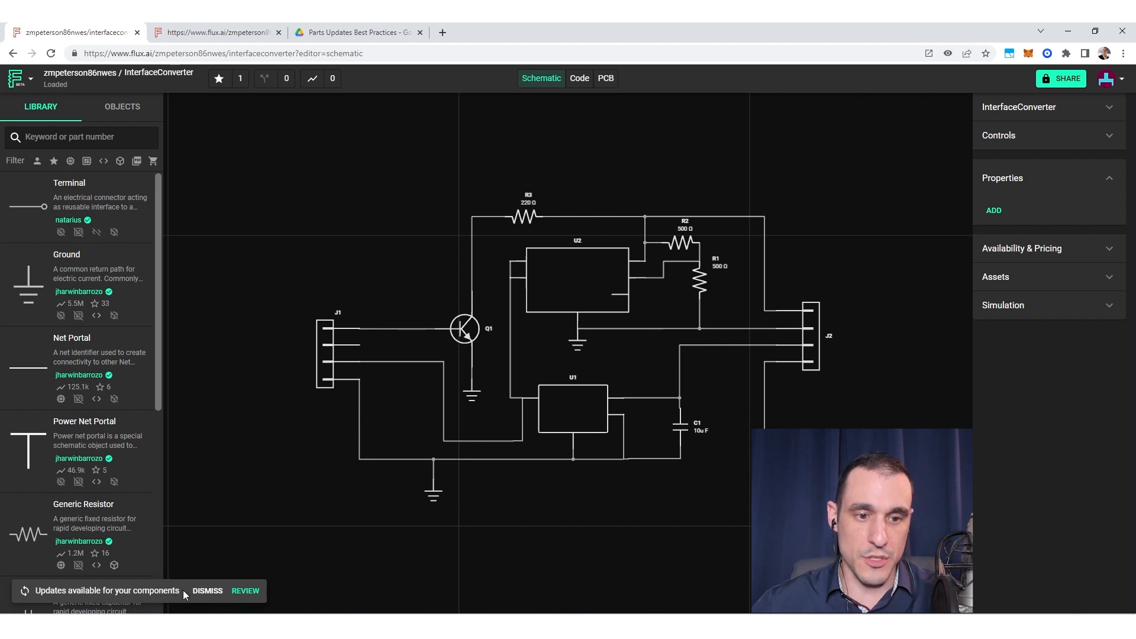
Step: Open the review of available component updates for the InterfaceConverter project and read through the new updates and their change notes
drag(180, 591, 37, 593)
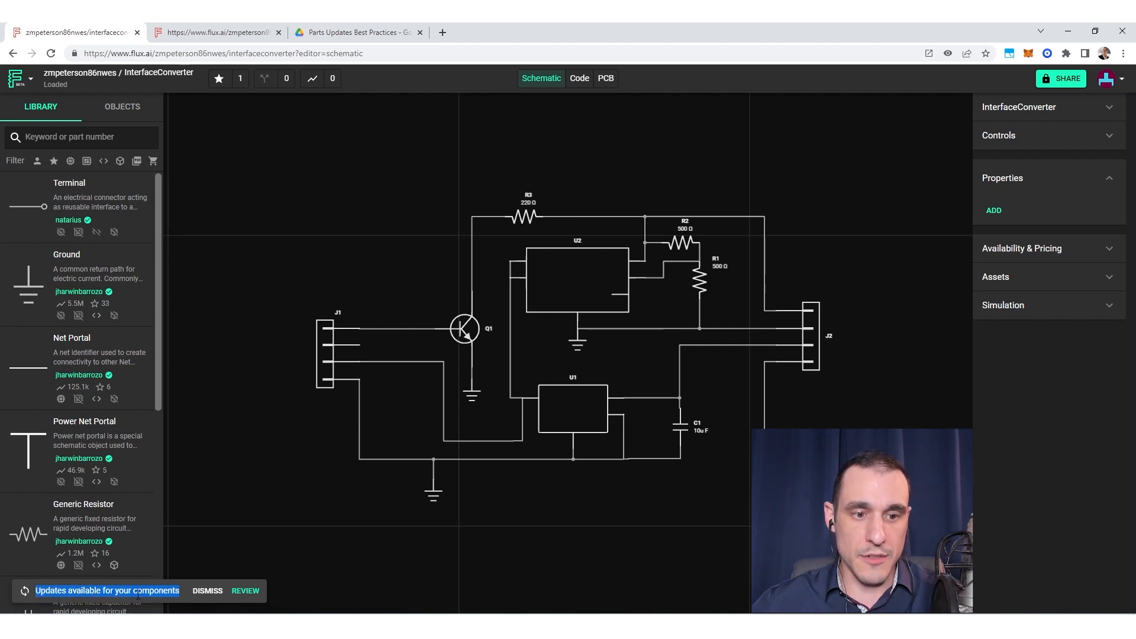
click(159, 594)
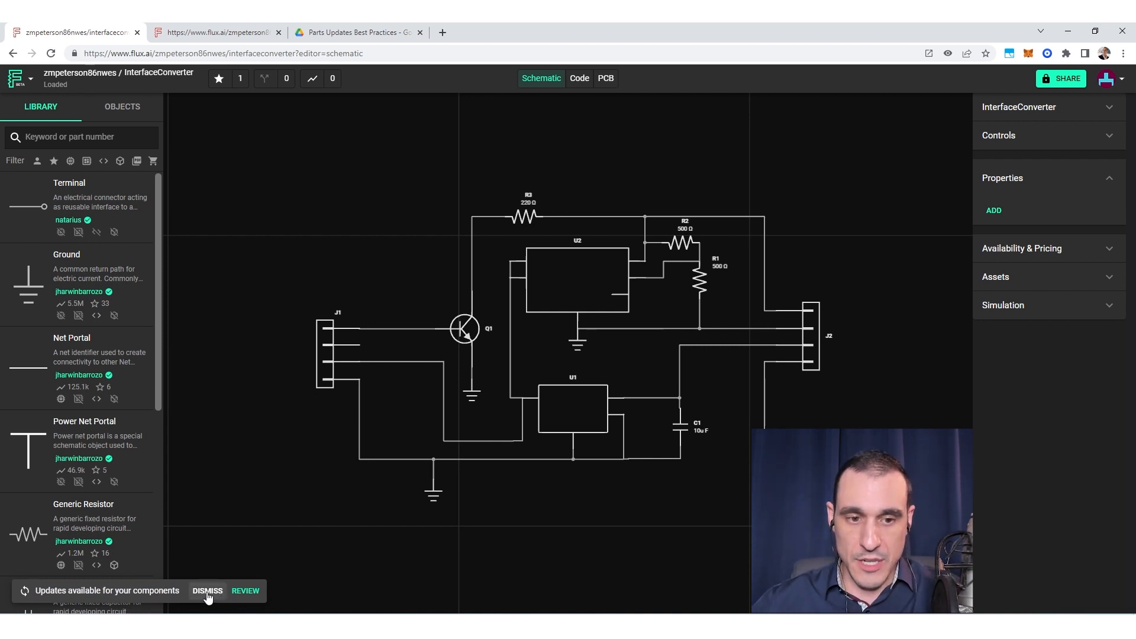
click(244, 590)
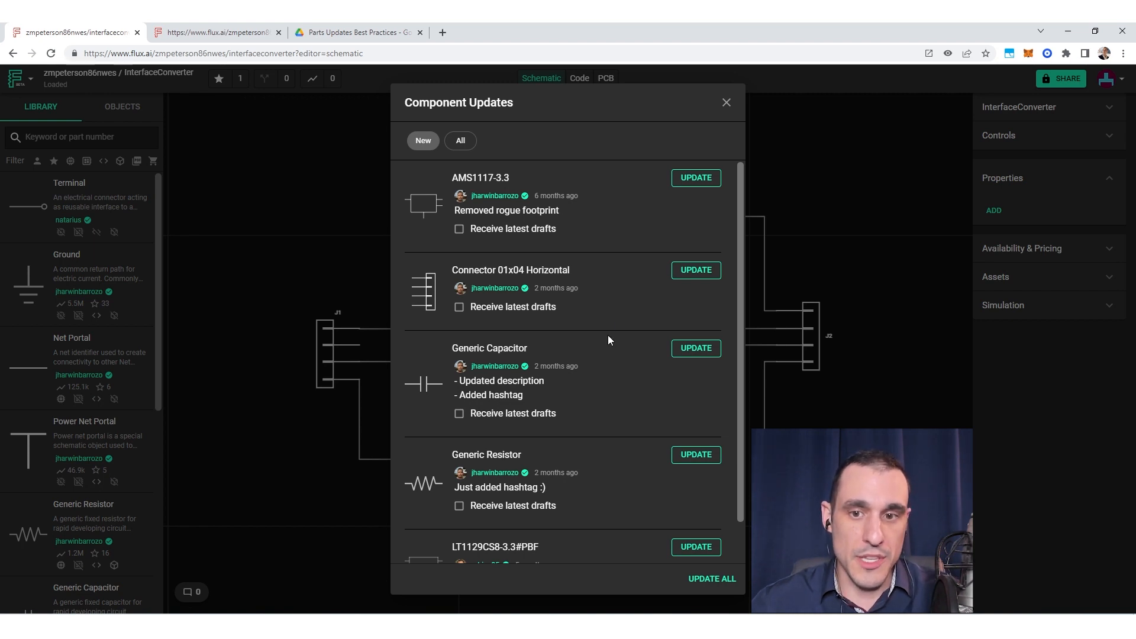
scroll(608, 336, down, 1)
scroll(608, 335, up, 1)
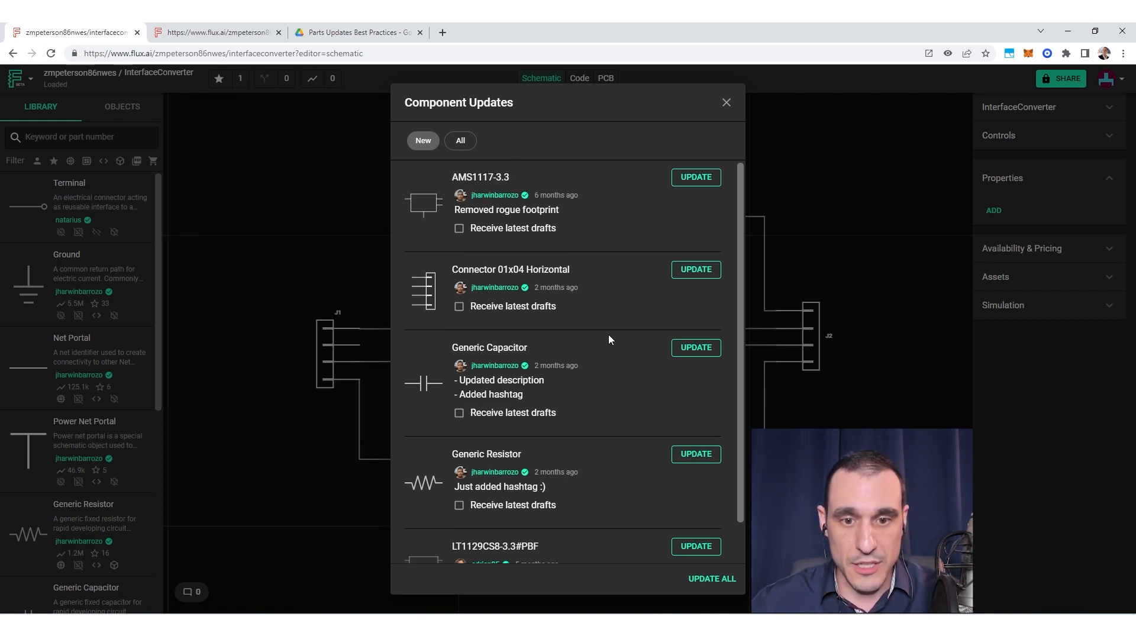
scroll(608, 334, down, 1)
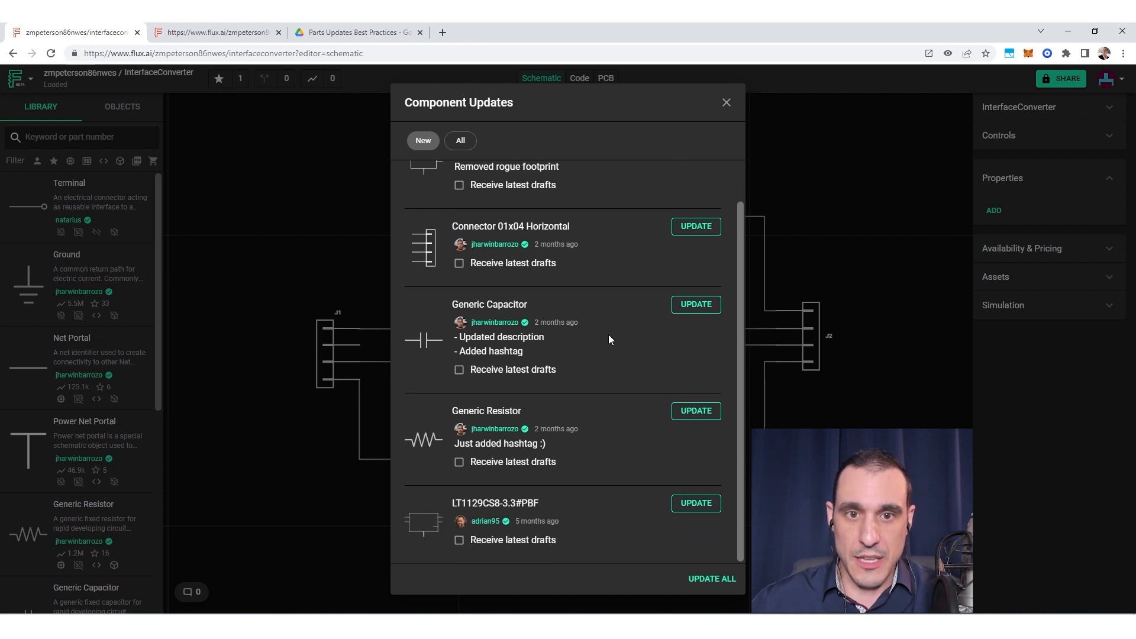
scroll(608, 334, up, 1)
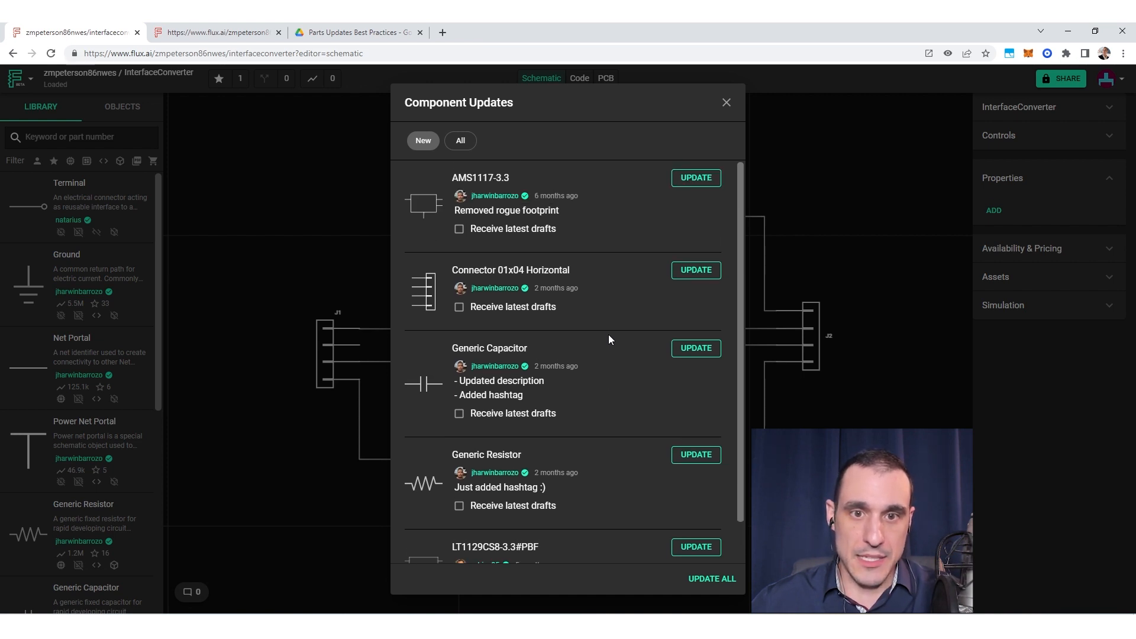
scroll(608, 334, down, 1)
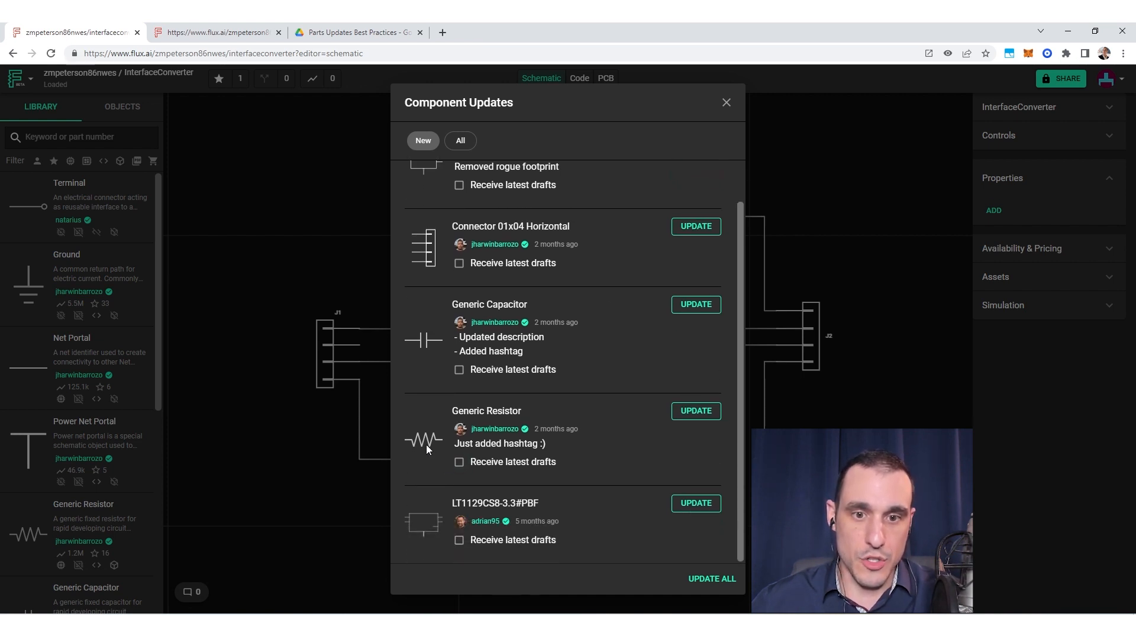
scroll(427, 443, up, 1)
scroll(417, 432, down, 1)
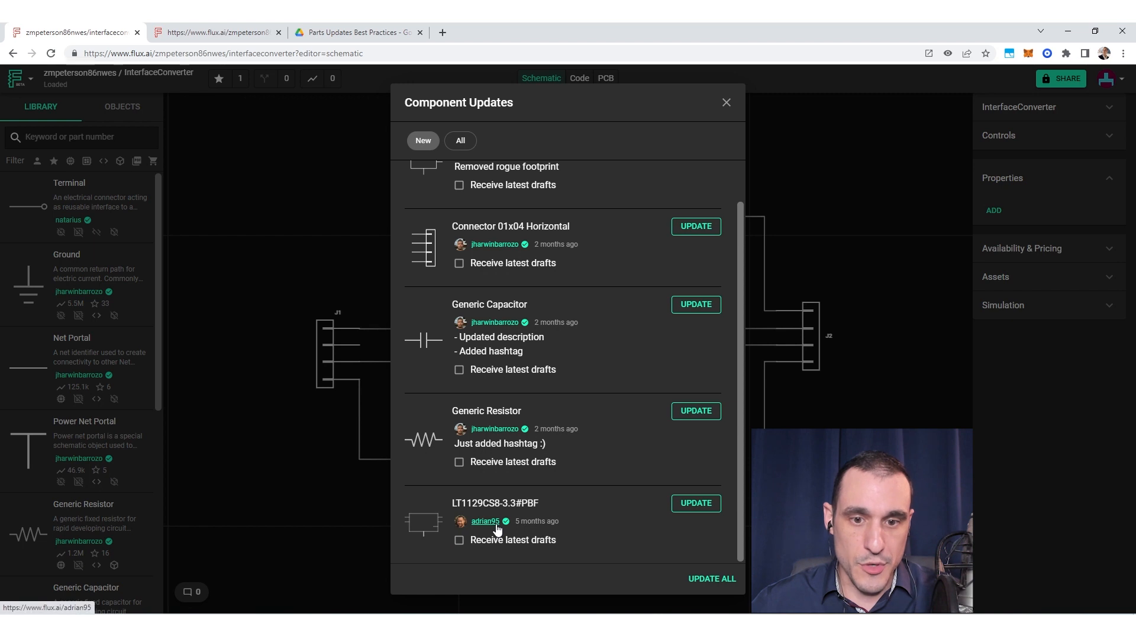
scroll(560, 533, up, 1)
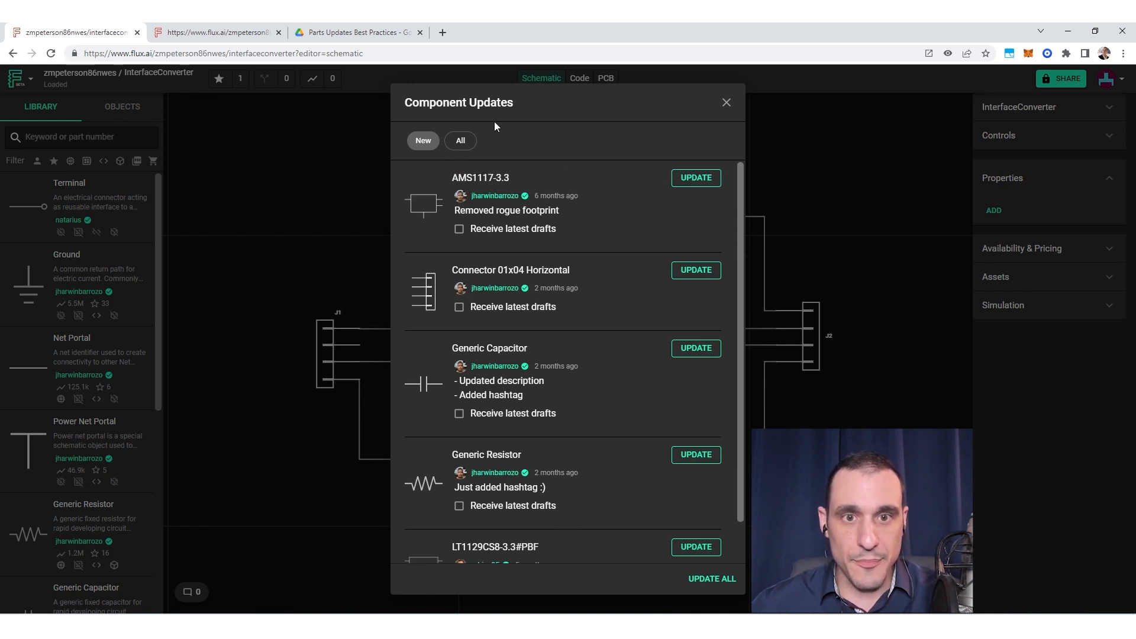
Step: Show all components in the updates list and examine the update status of each, including the FJD5553TM transistor
click(461, 140)
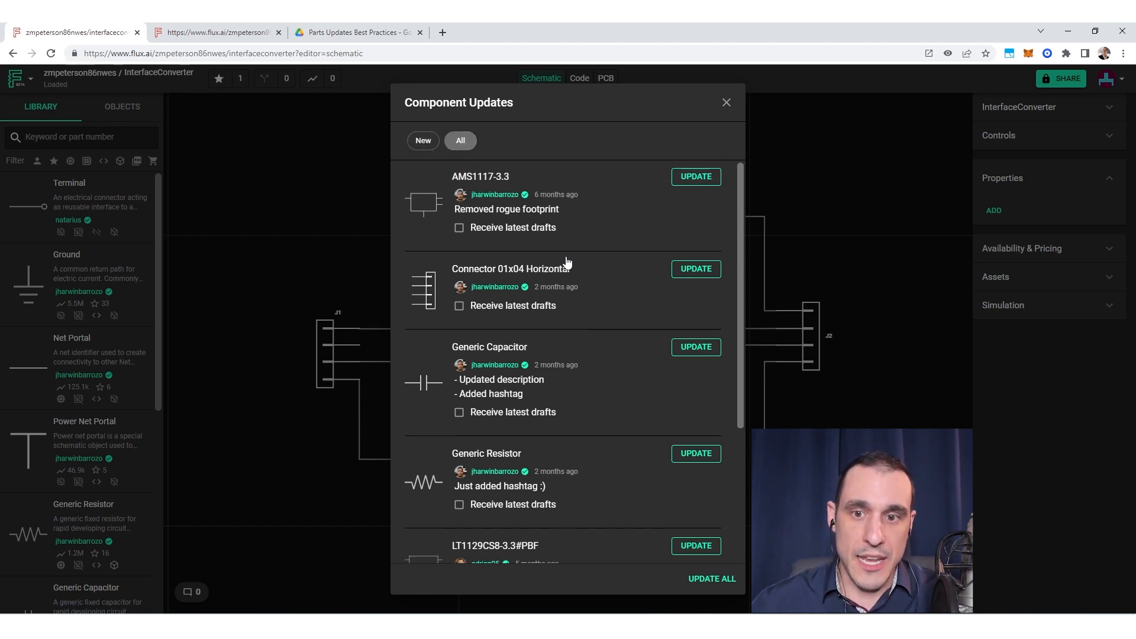
scroll(566, 261, down, 3)
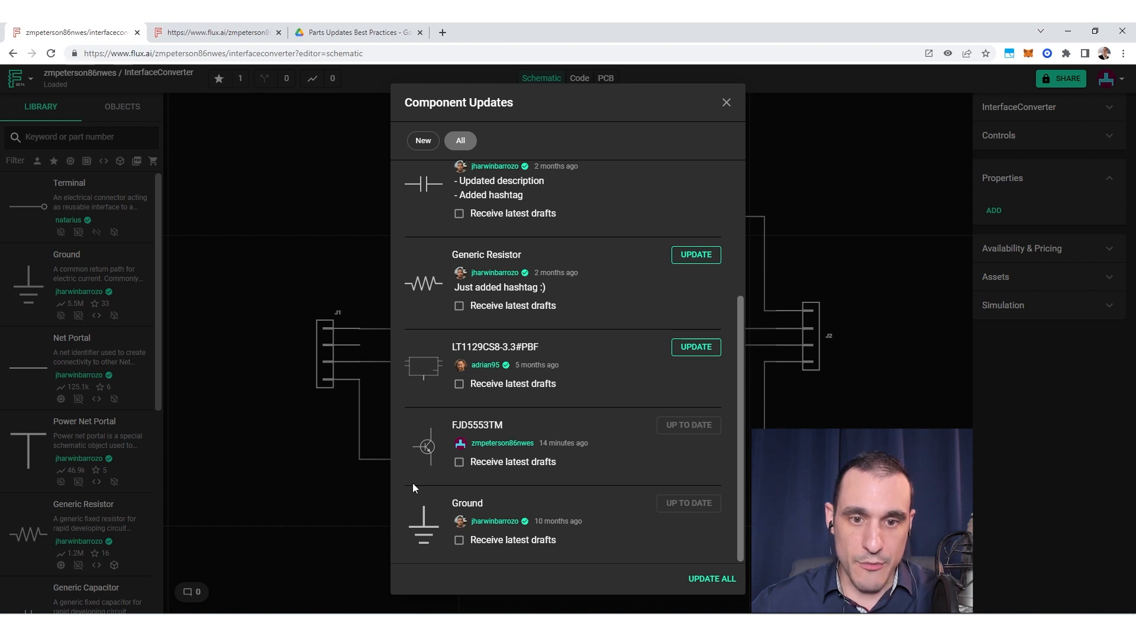
drag(408, 421, 587, 473)
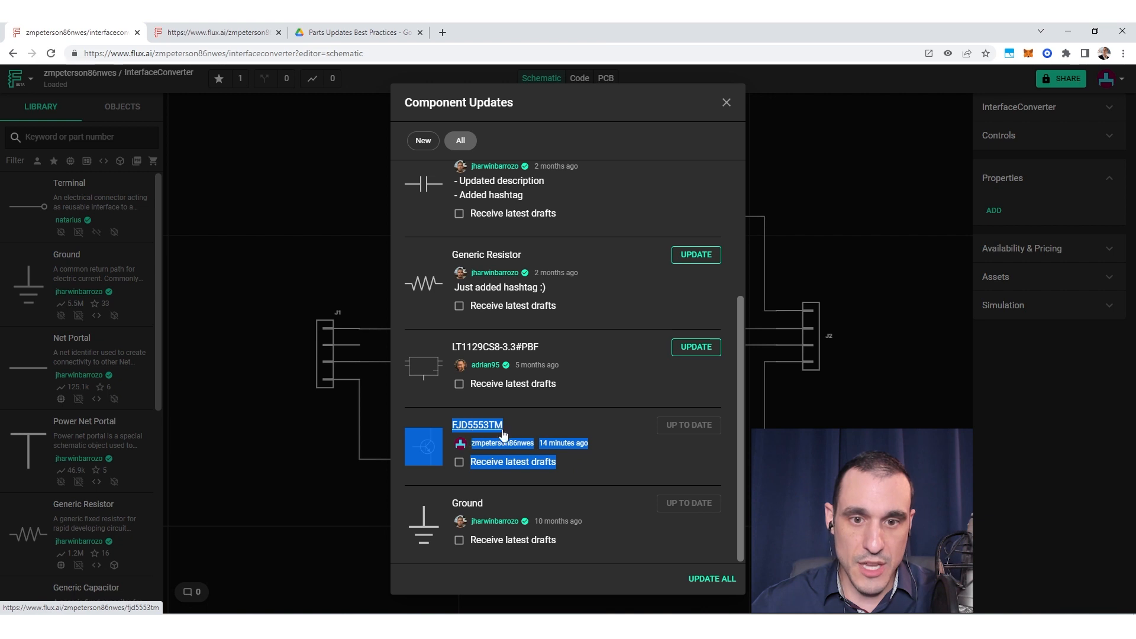
click(594, 477)
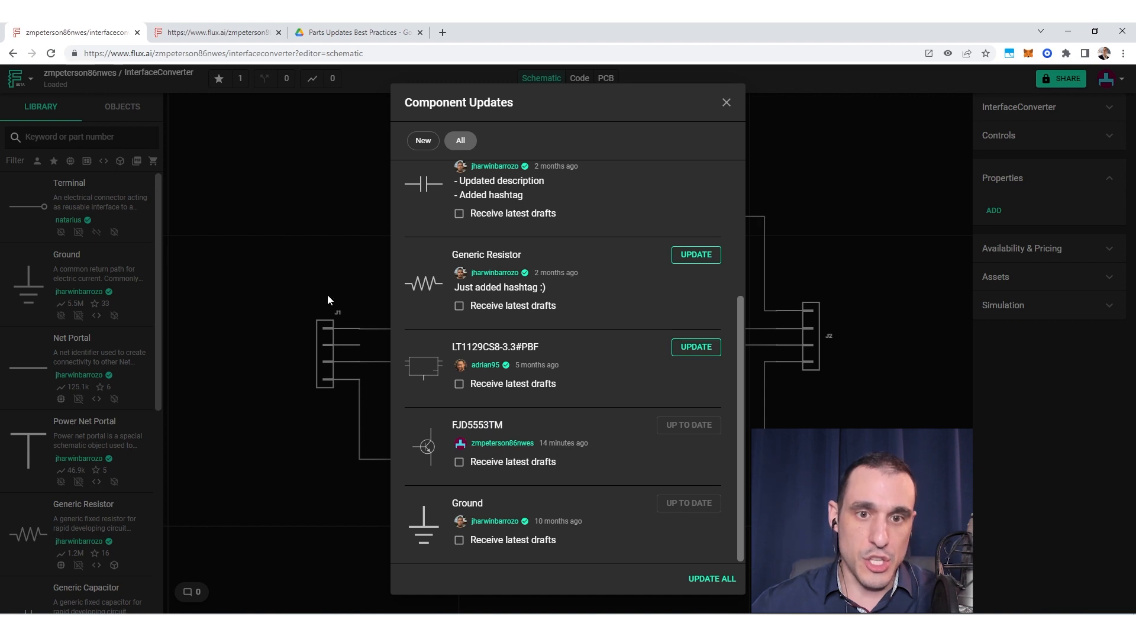
scroll(586, 385, up, 3)
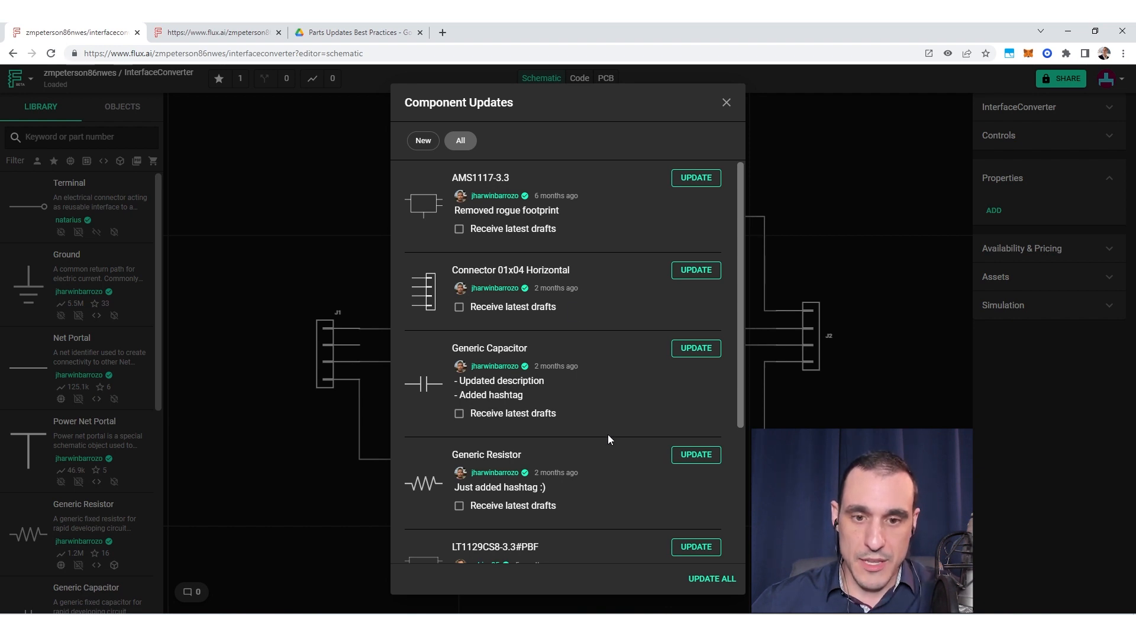
scroll(604, 519, down, 2)
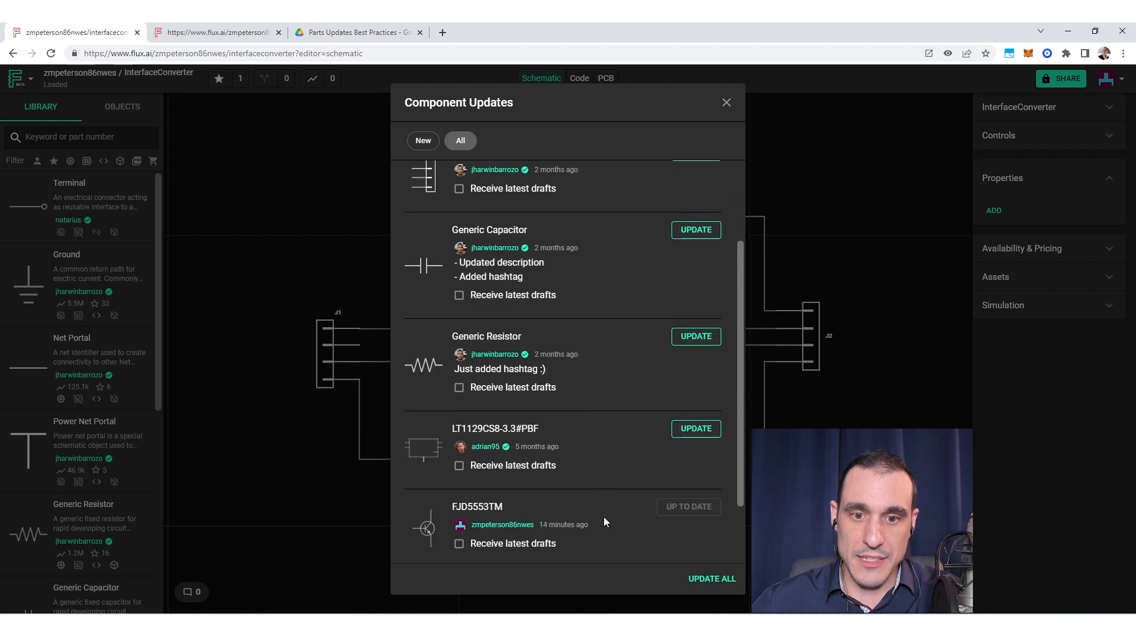
scroll(612, 515, up, 2)
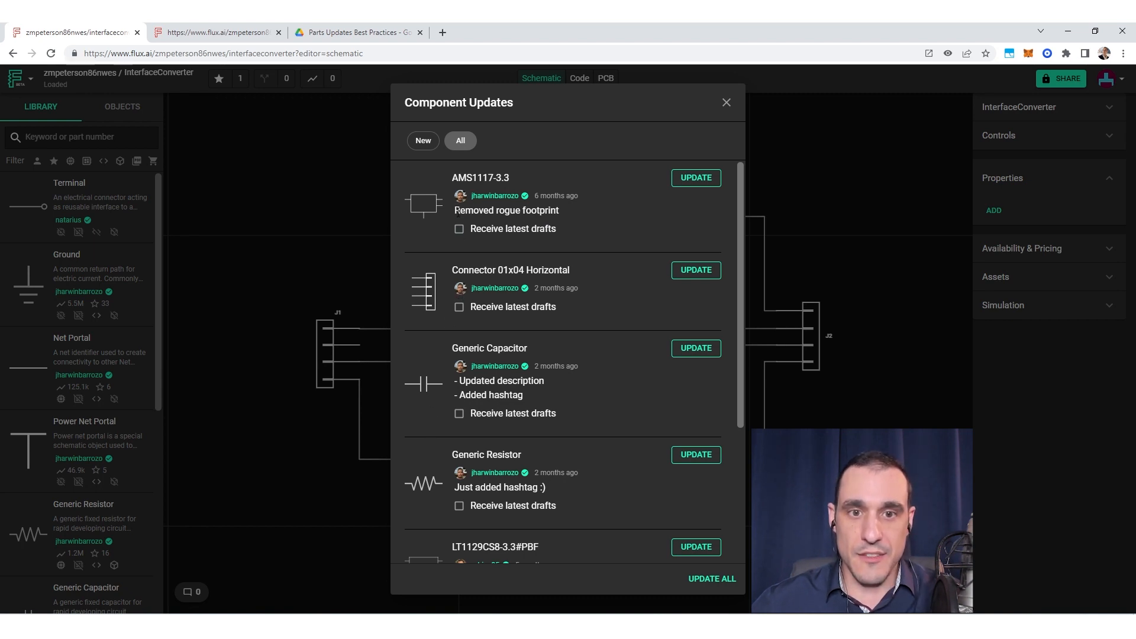
Step: Read the change note for the AMS1117-3.3 component's update
drag(458, 212, 542, 211)
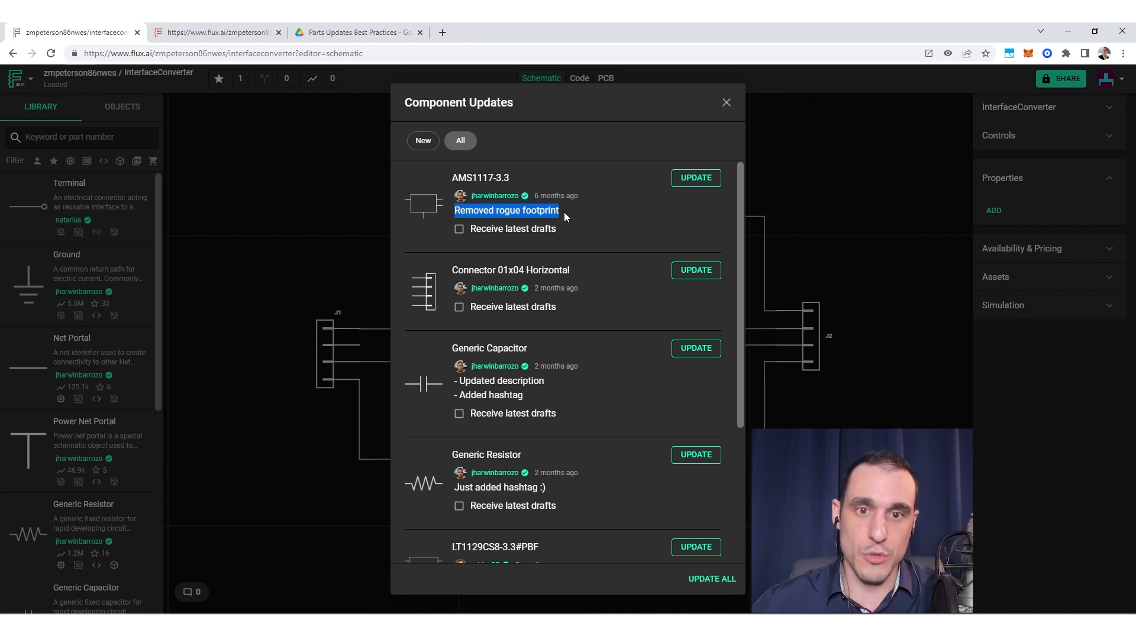
click(558, 213)
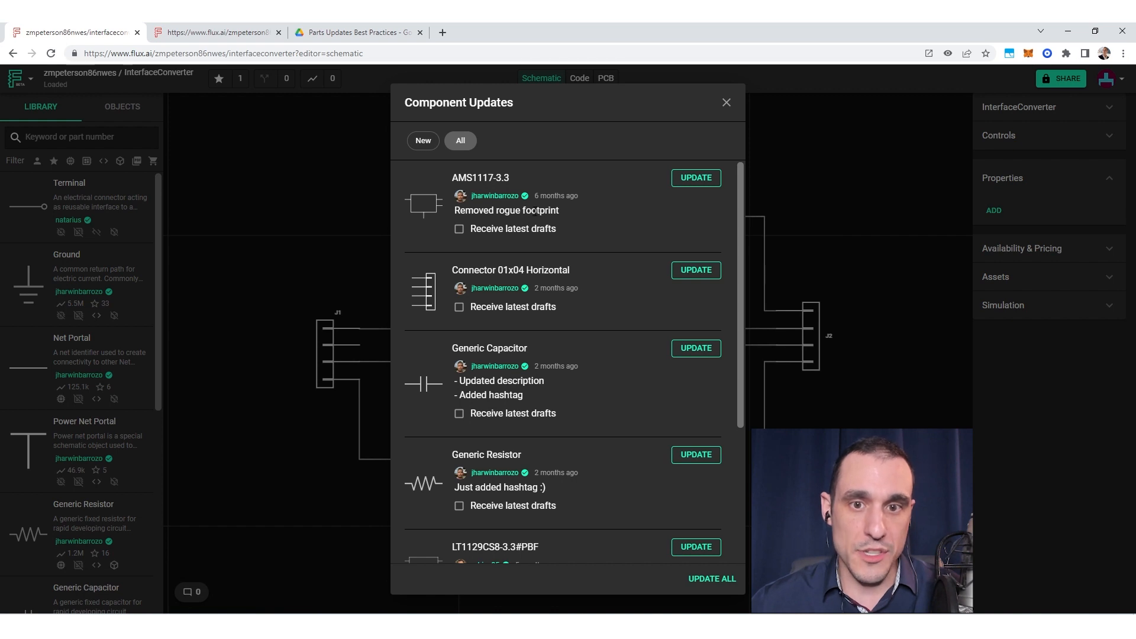
drag(559, 211, 452, 210)
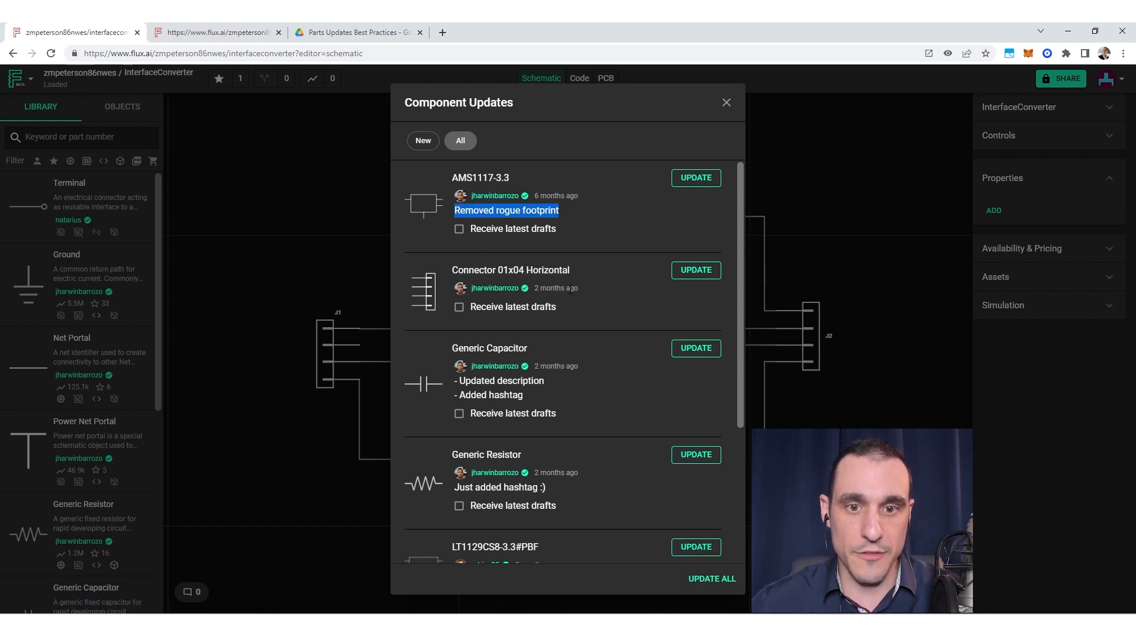
click(577, 217)
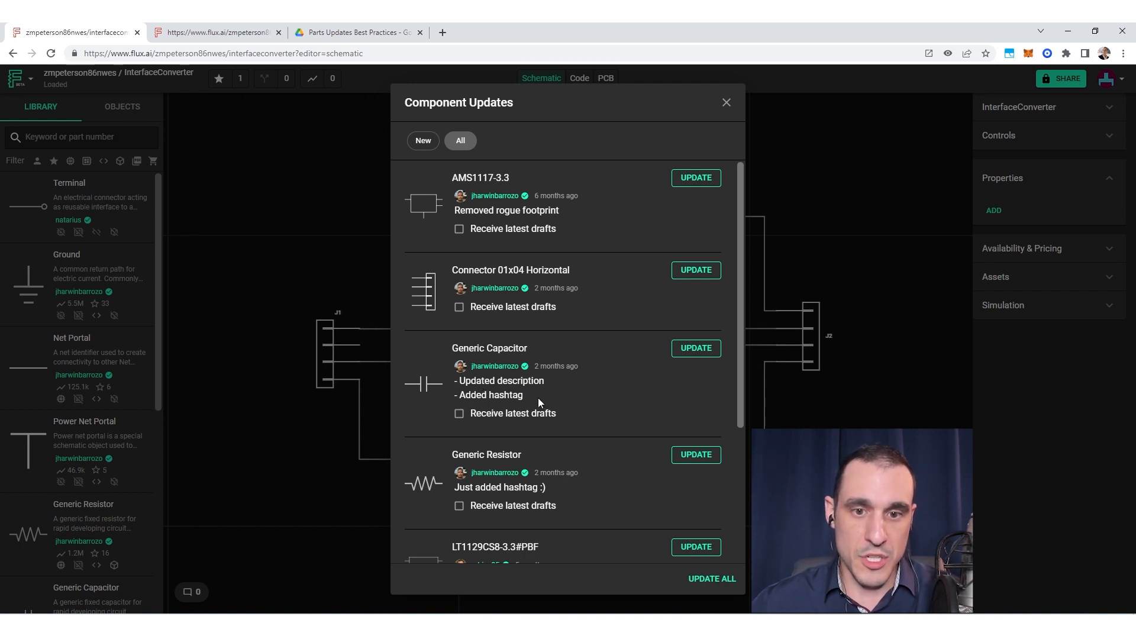
Step: Update the Generic Capacitor, Generic Resistor and AMS1117-3.3 components to their latest versions
click(706, 352)
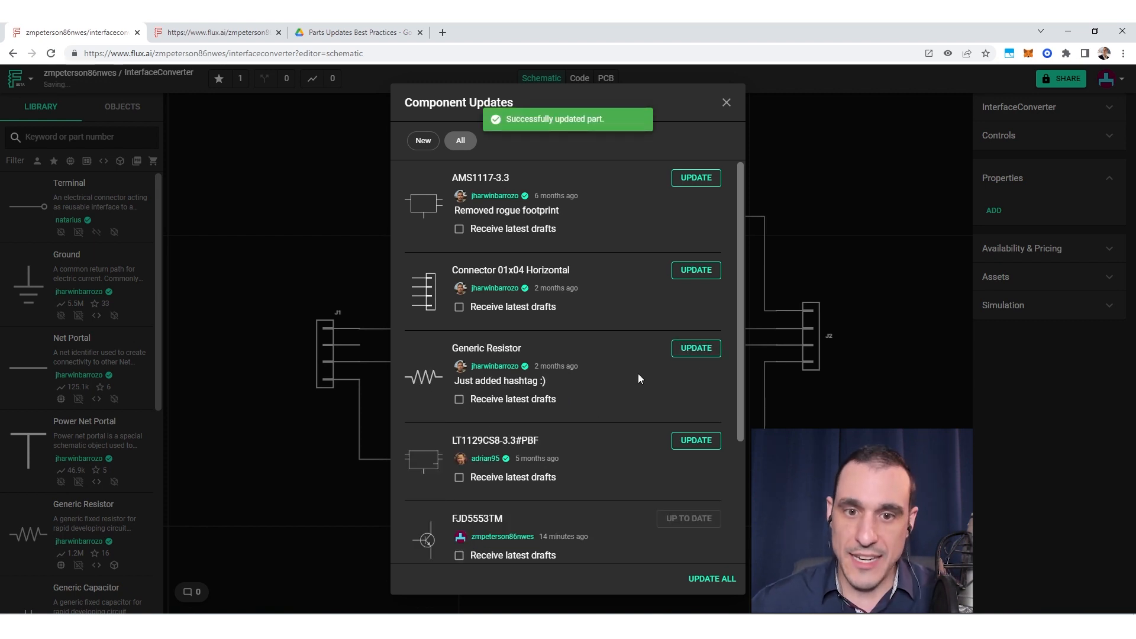
click(697, 355)
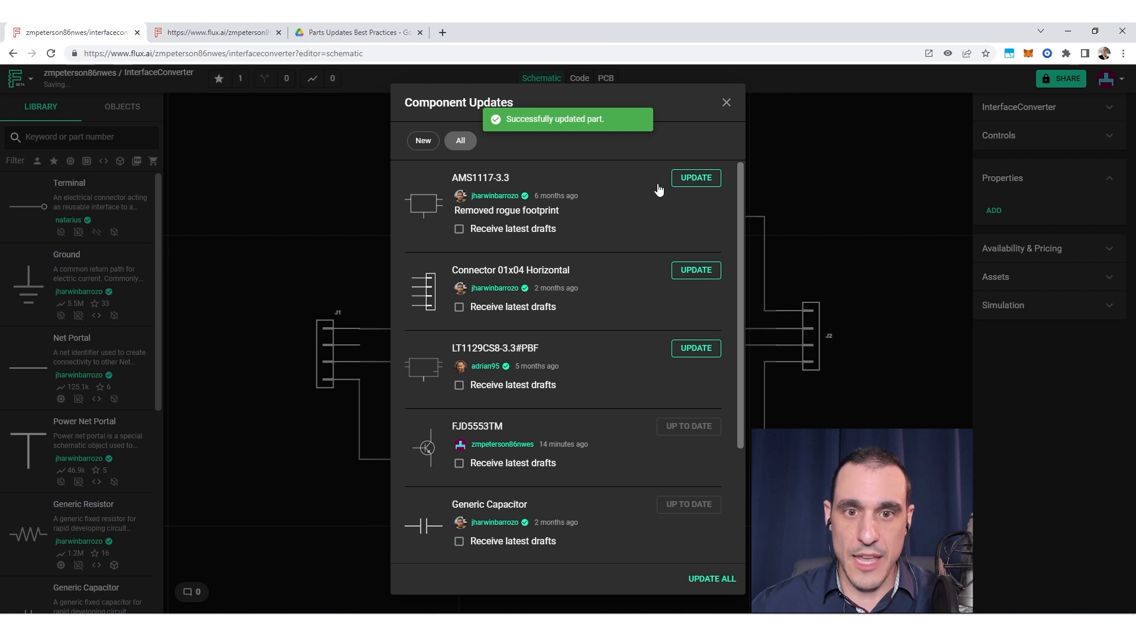
click(693, 184)
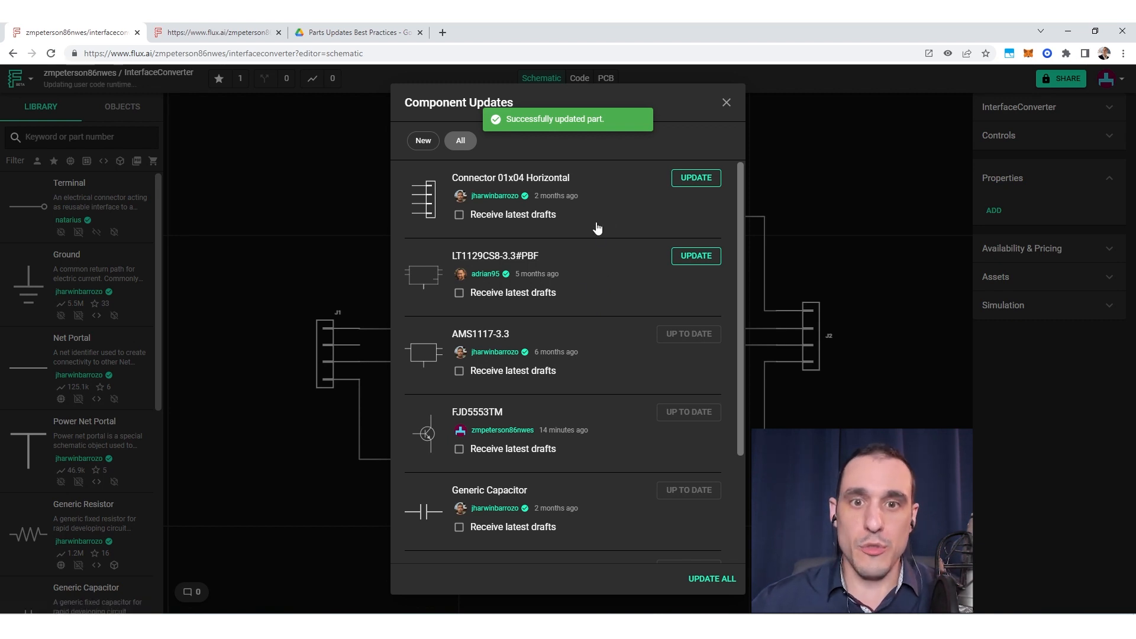
Step: Open the Connector 01x04 Horizontal part's page in a new browser tab from the updates list
right_click(540, 183)
click(589, 187)
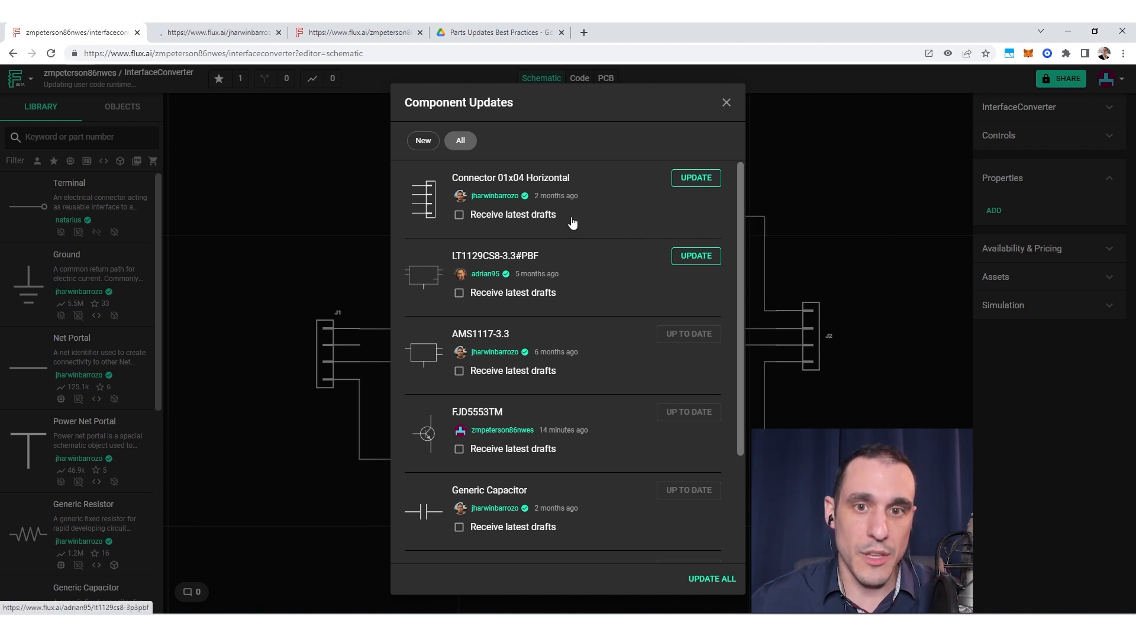
right_click(545, 181)
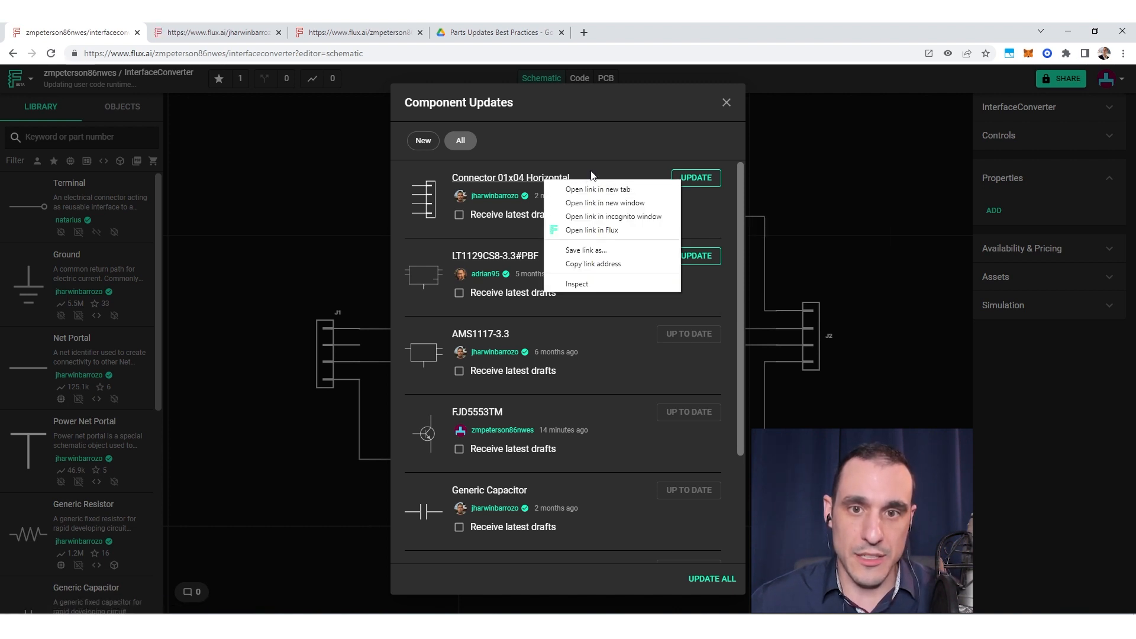
key(Escape)
click(545, 179)
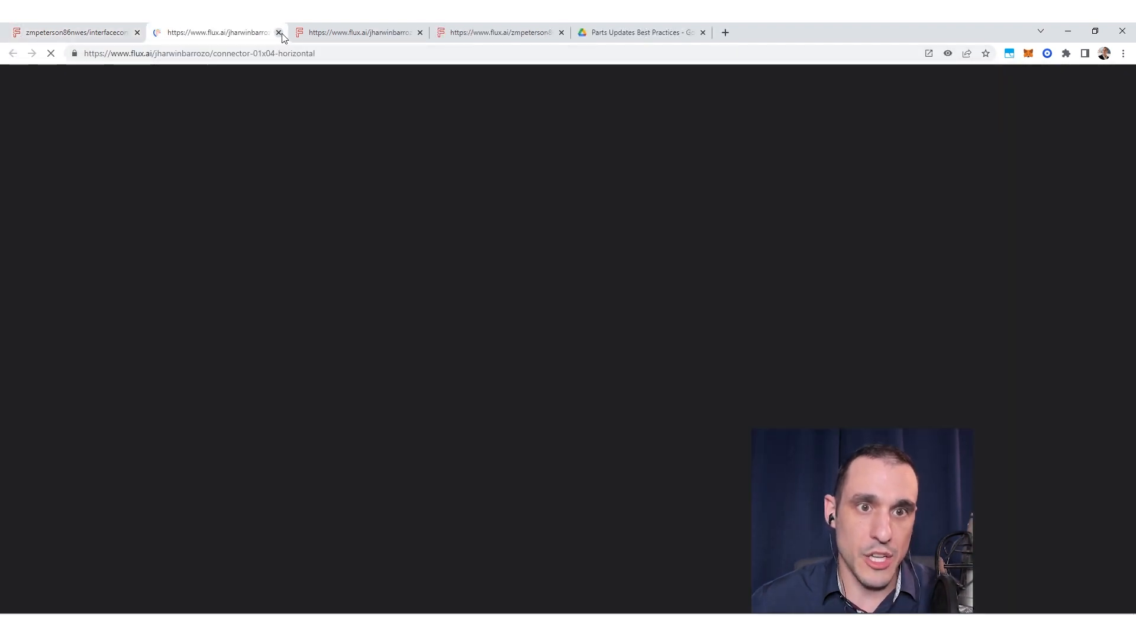
click(279, 32)
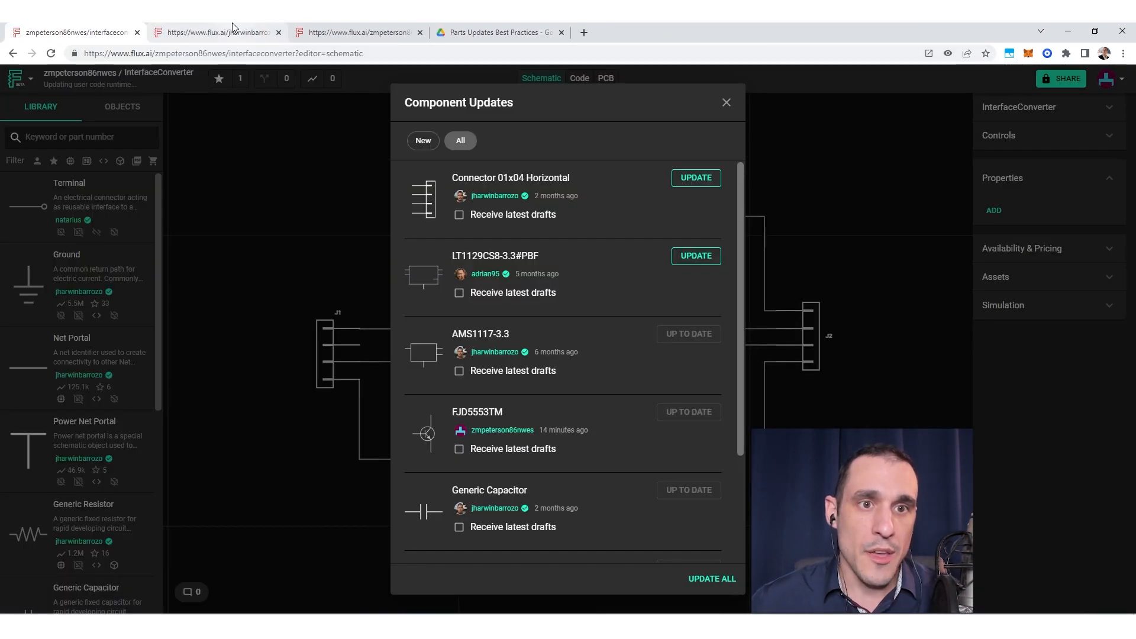
Step: Switch to the Connector 01x04 Horizontal part's page and open its change history
click(231, 25)
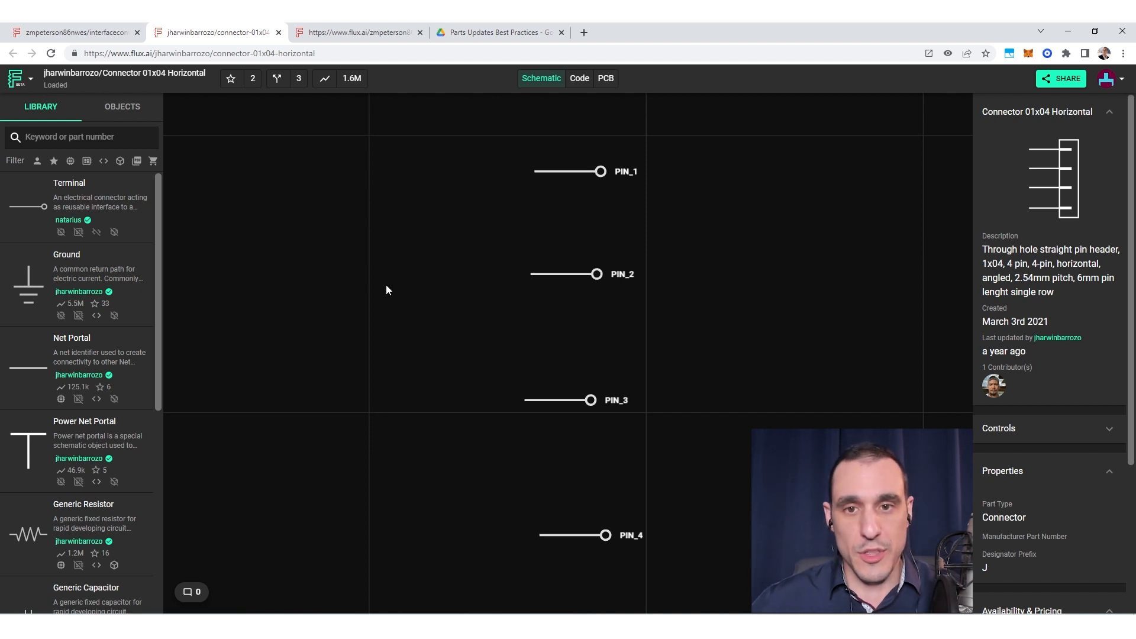
click(69, 24)
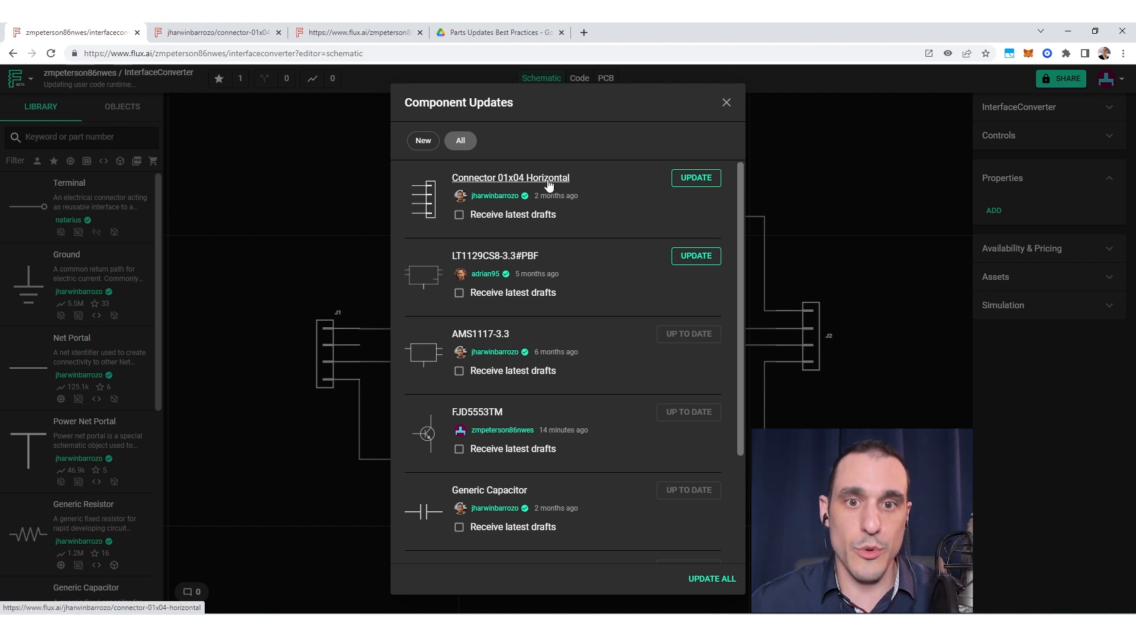
click(214, 32)
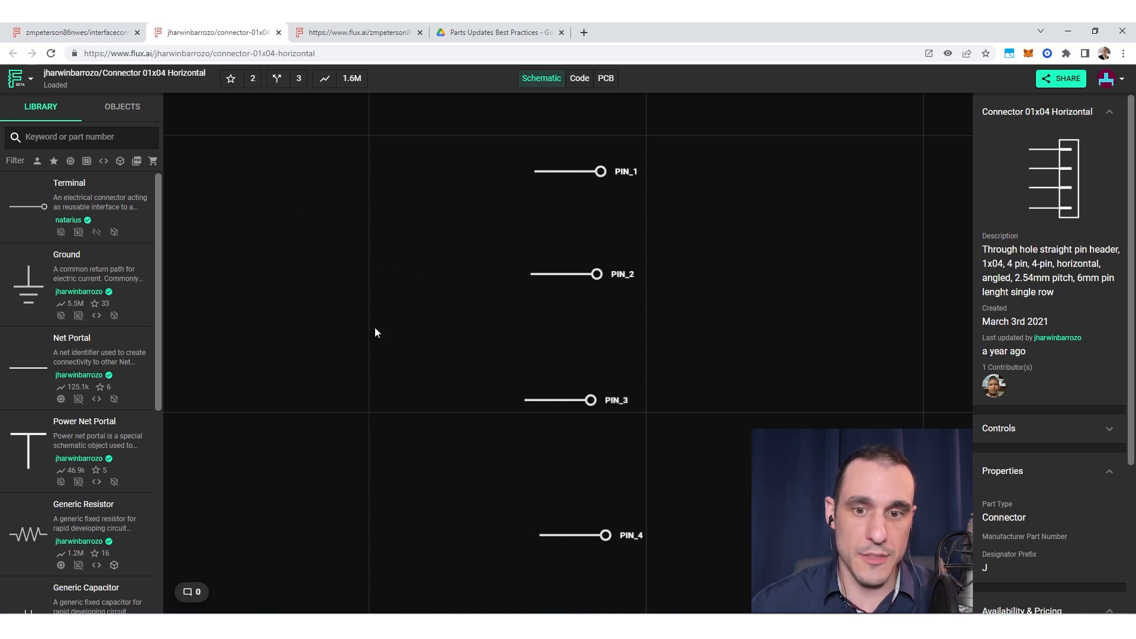
click(30, 77)
click(105, 168)
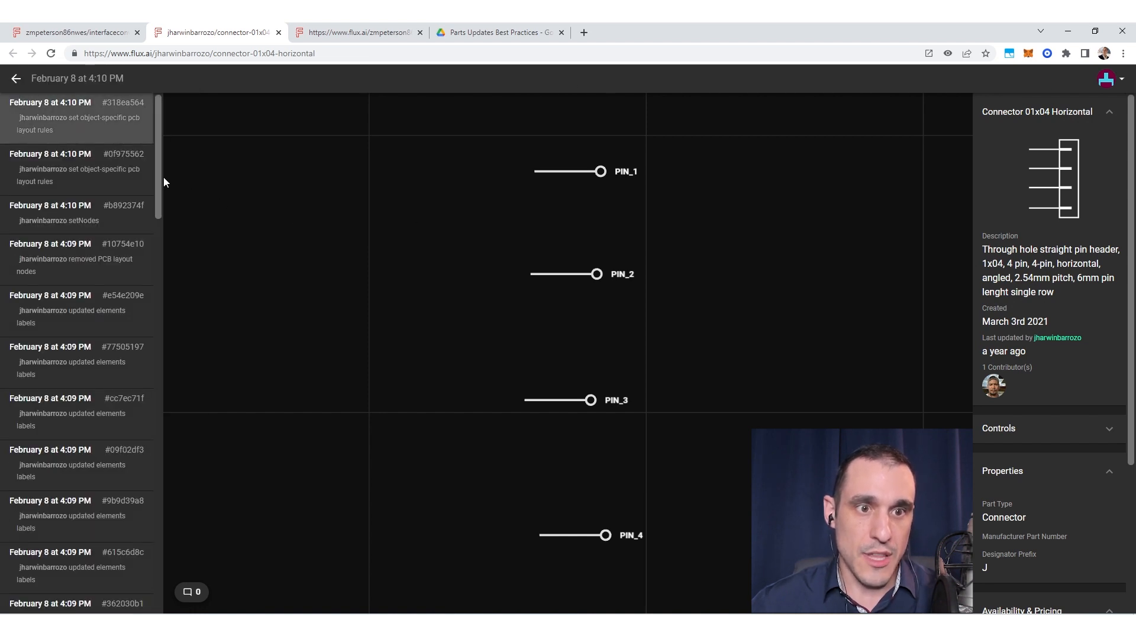
Step: Widen the connector's change history list and look through its February 8 entries
drag(201, 170, 394, 175)
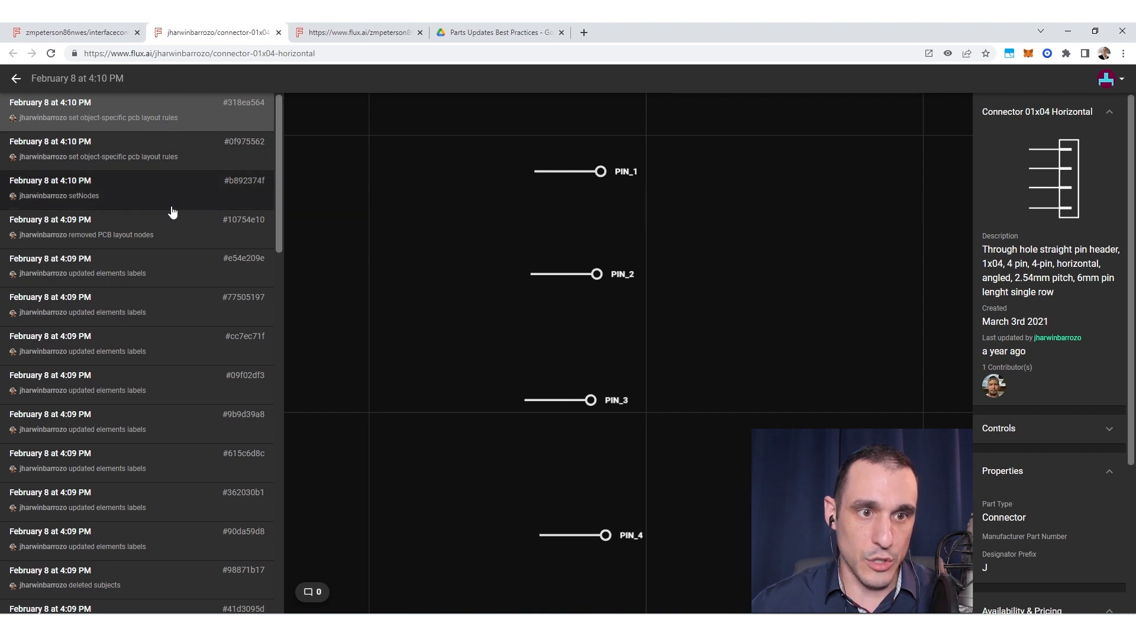
scroll(172, 212, down, 1)
scroll(172, 212, down, 3)
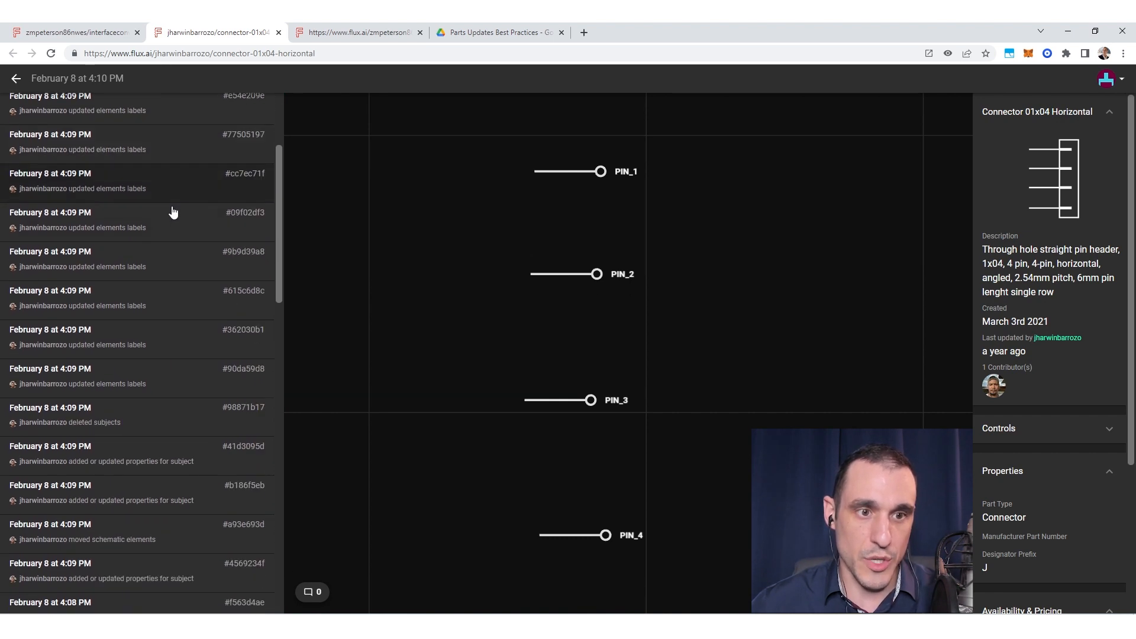
scroll(174, 239, down, 1)
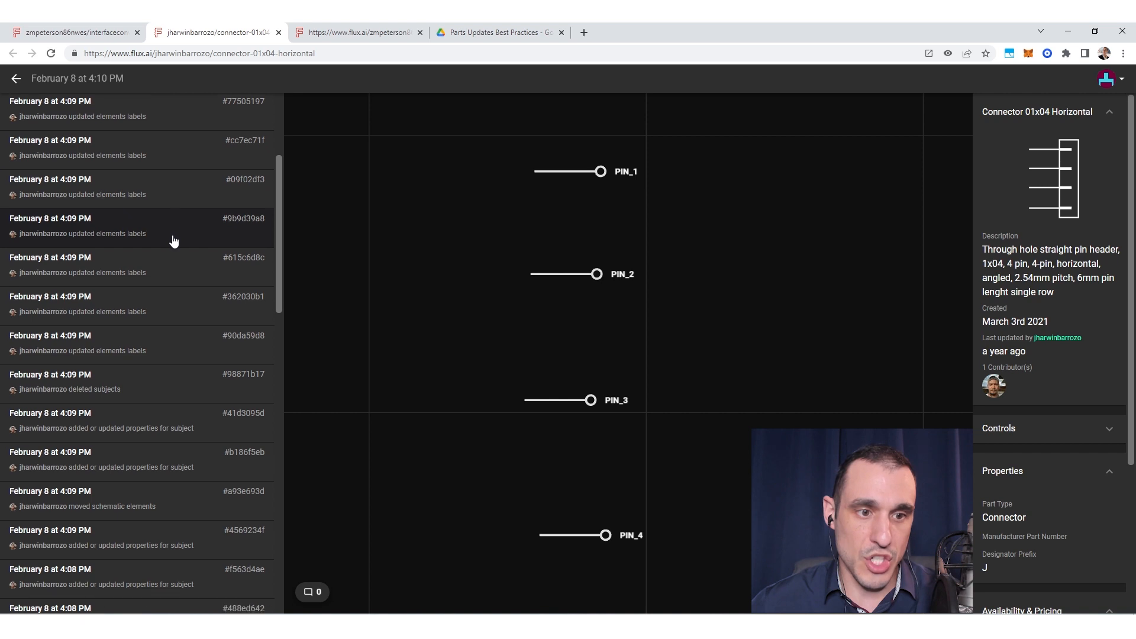
scroll(174, 240, up, 4)
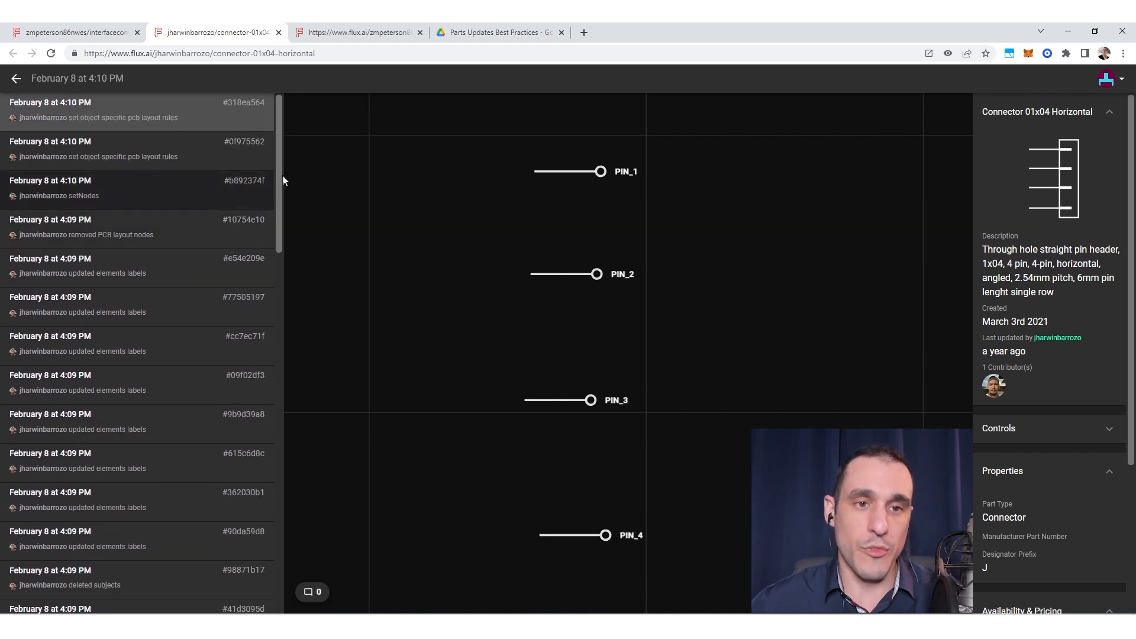
Step: Narrow the change history list, return to the InterfaceConverter component updates and enable receiving latest drafts for Connector 01x04 Horizontal
drag(285, 170, 185, 176)
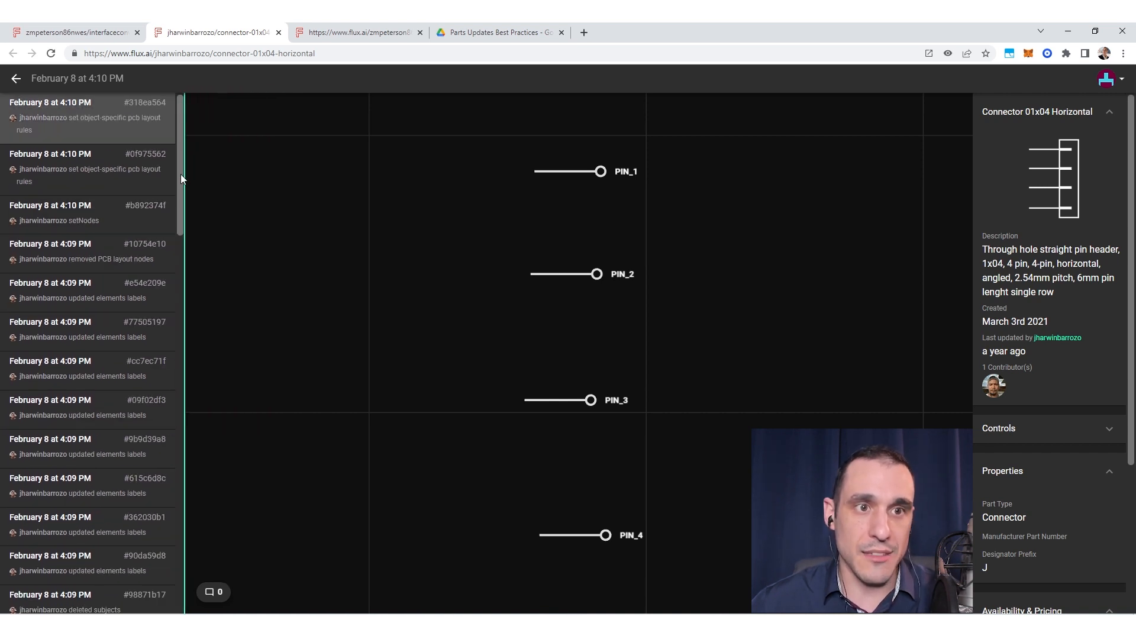
click(73, 33)
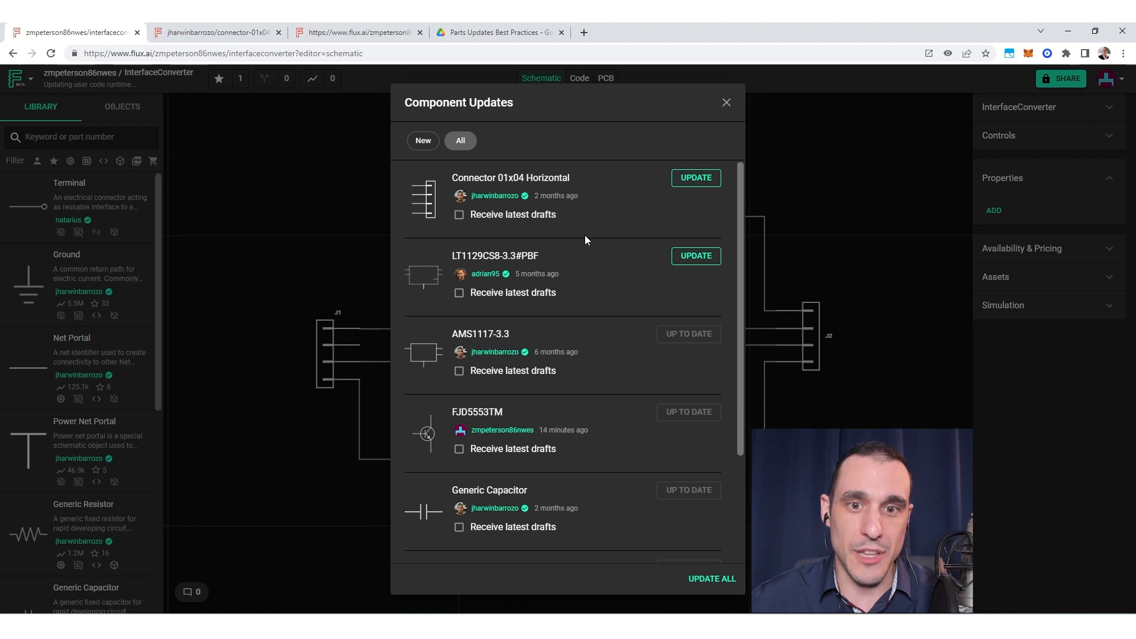
click(459, 215)
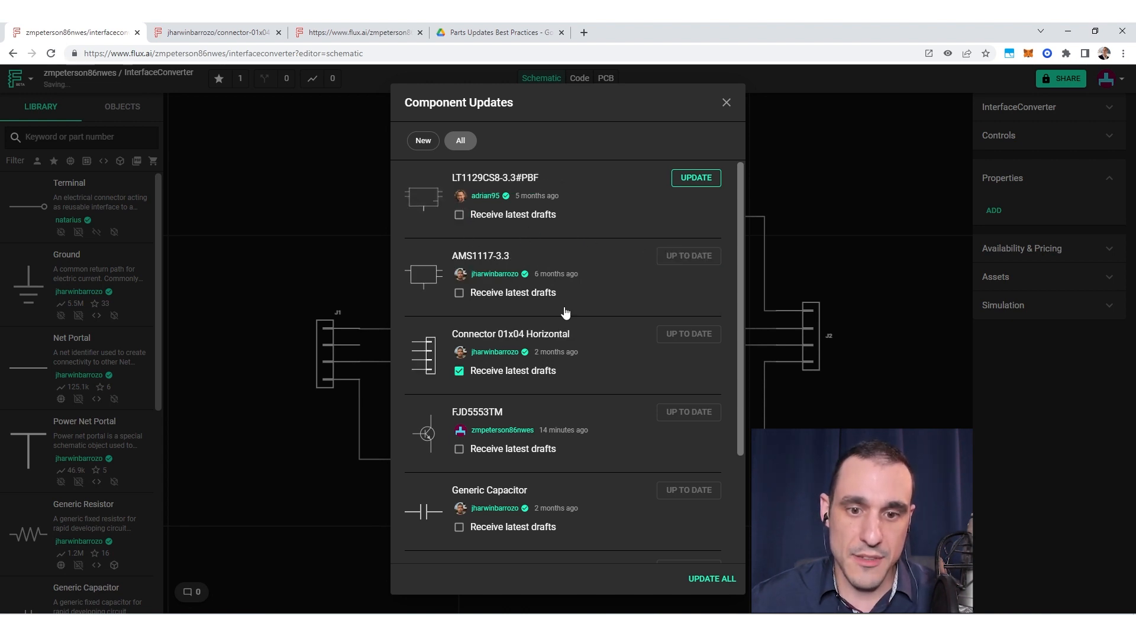
Step: Enable receiving latest drafts for LT1129CS8-3.3#PBF and close the component updates
scroll(523, 302, down, 3)
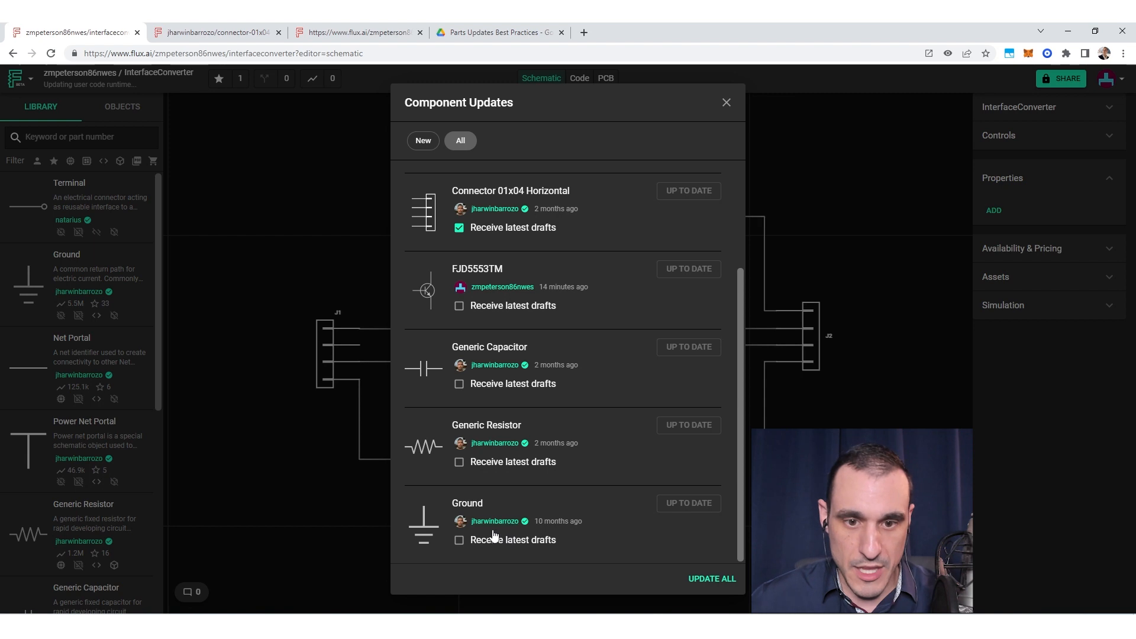
scroll(500, 414, up, 3)
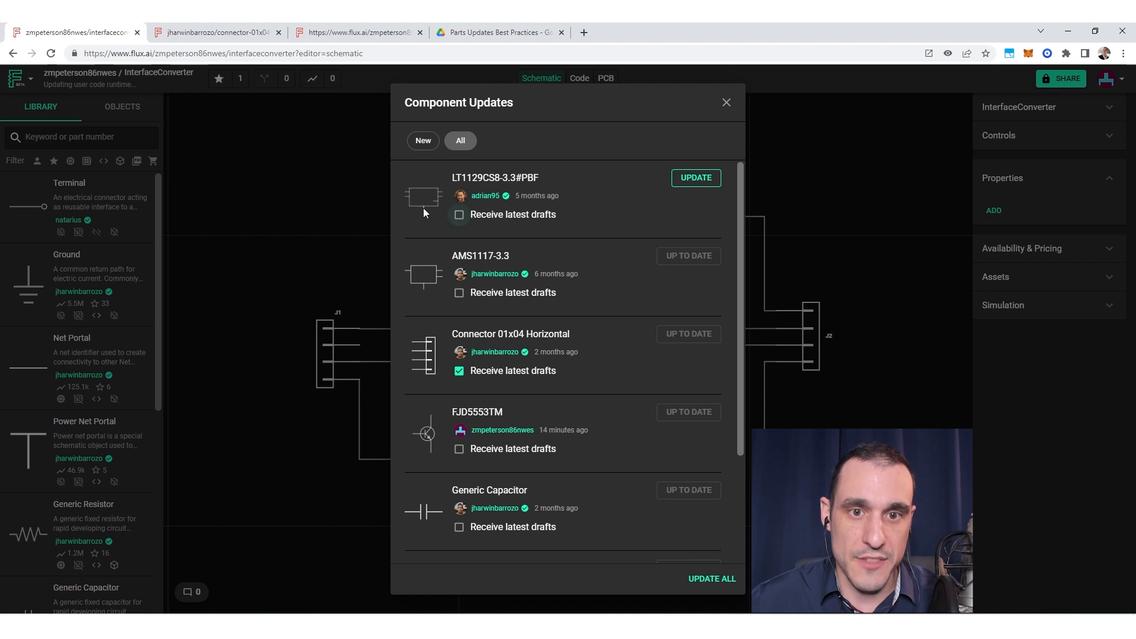
click(460, 215)
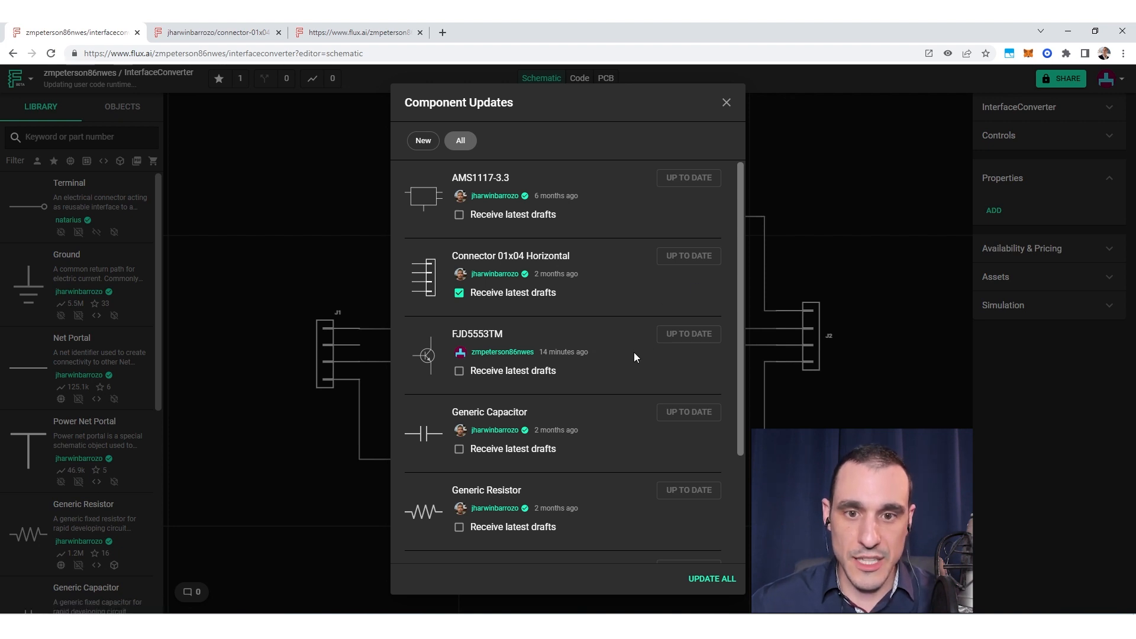
click(727, 106)
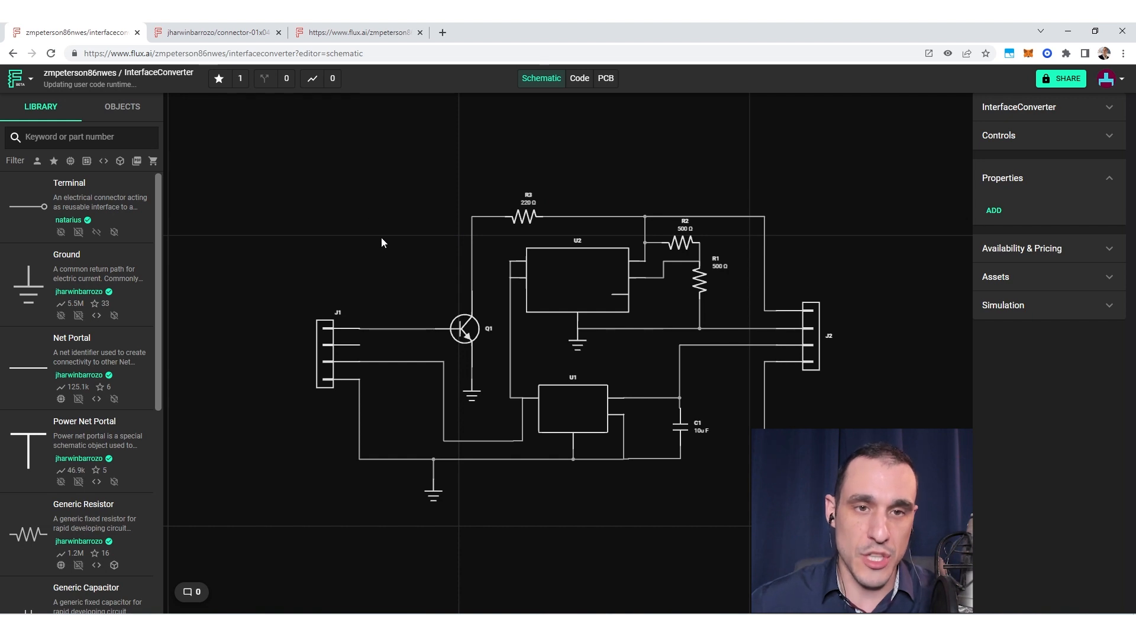
Step: Switch to the FJD5553TM part's page and publish its changes with the note "Modified code for component"
click(360, 33)
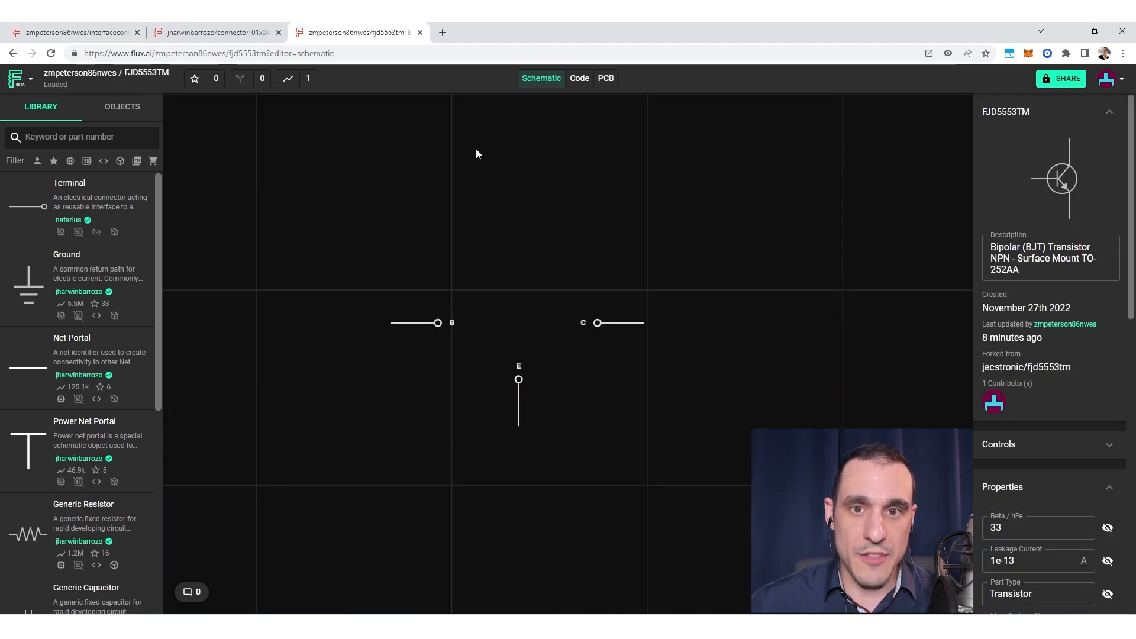
click(18, 79)
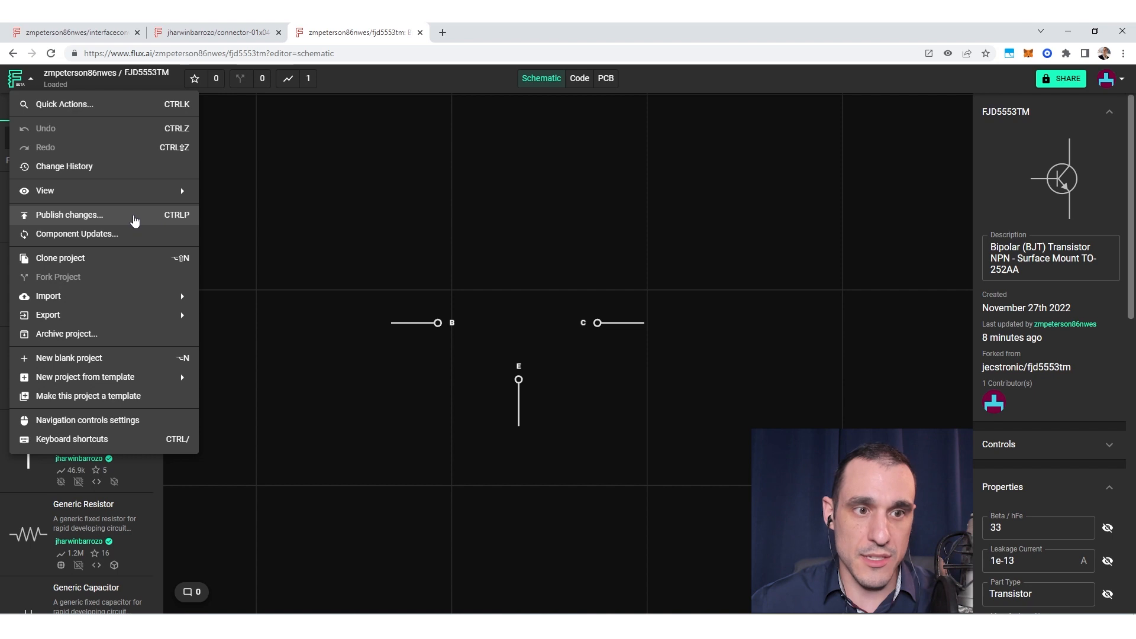
click(134, 220)
click(572, 398)
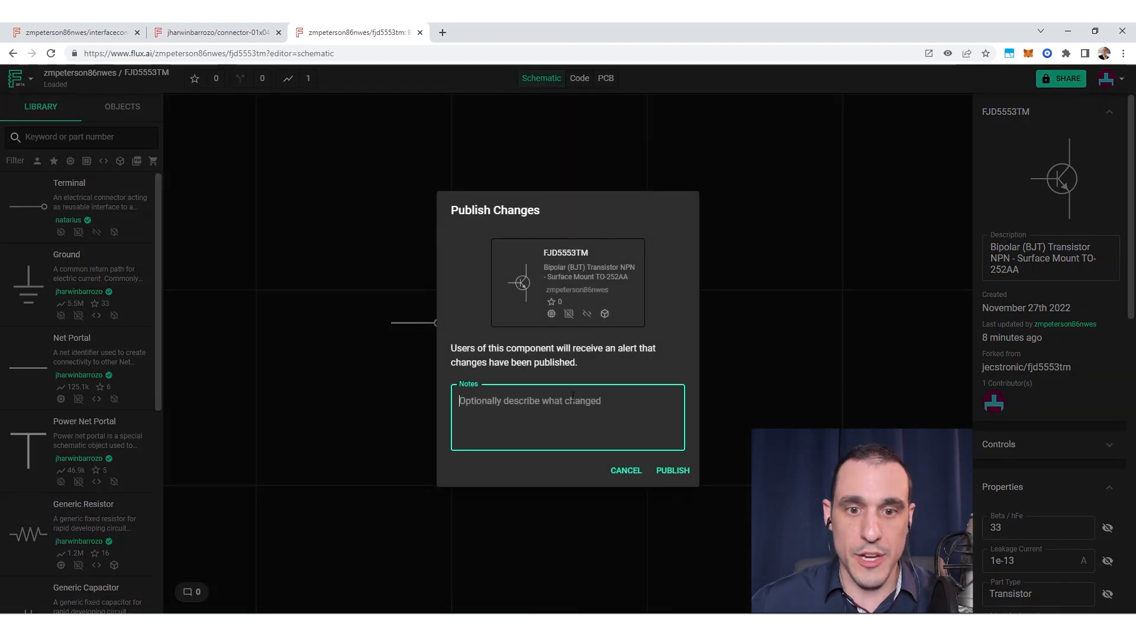
text(Modified code for component)
click(666, 471)
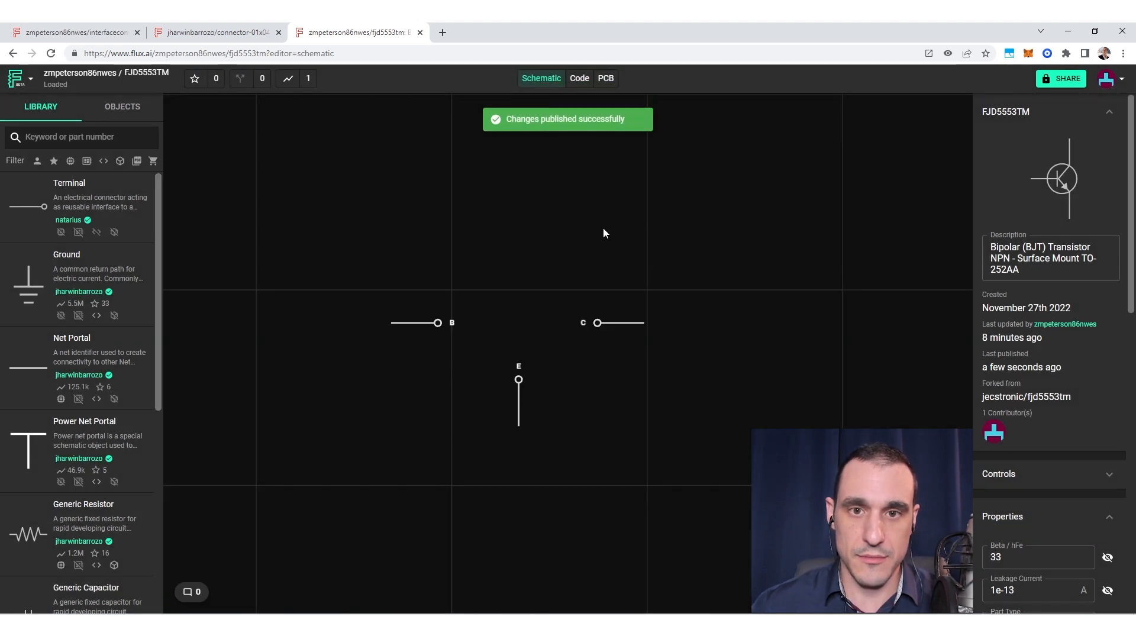
Step: Reload the InterfaceConverter project, review its available component updates and enable receiving latest drafts for FJD5553TM
click(94, 33)
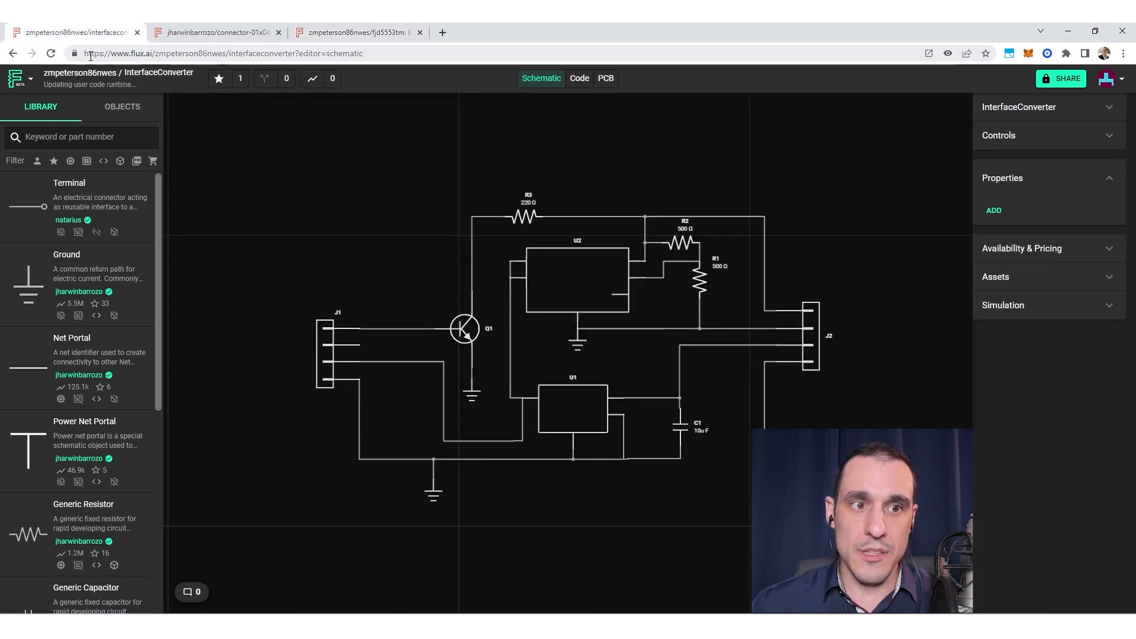
click(51, 53)
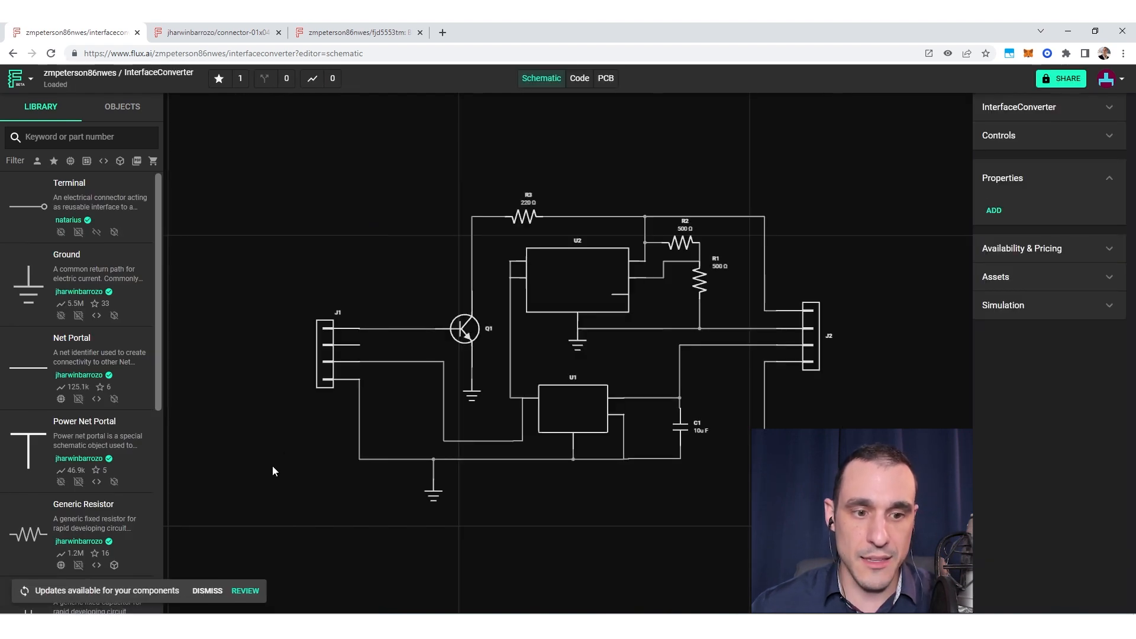
click(247, 591)
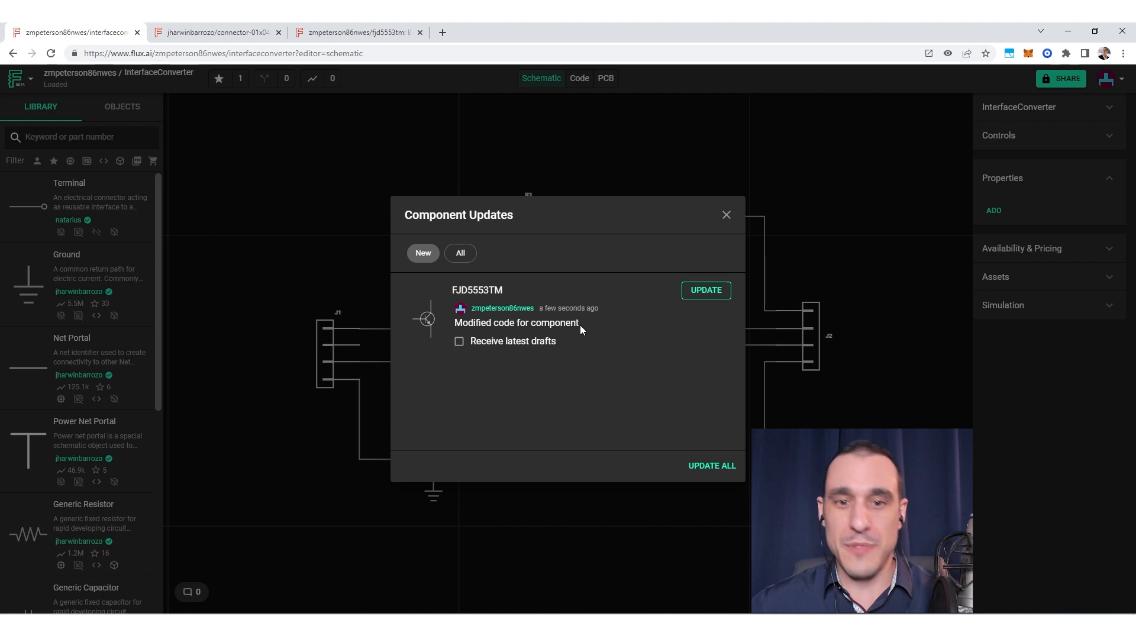
click(459, 341)
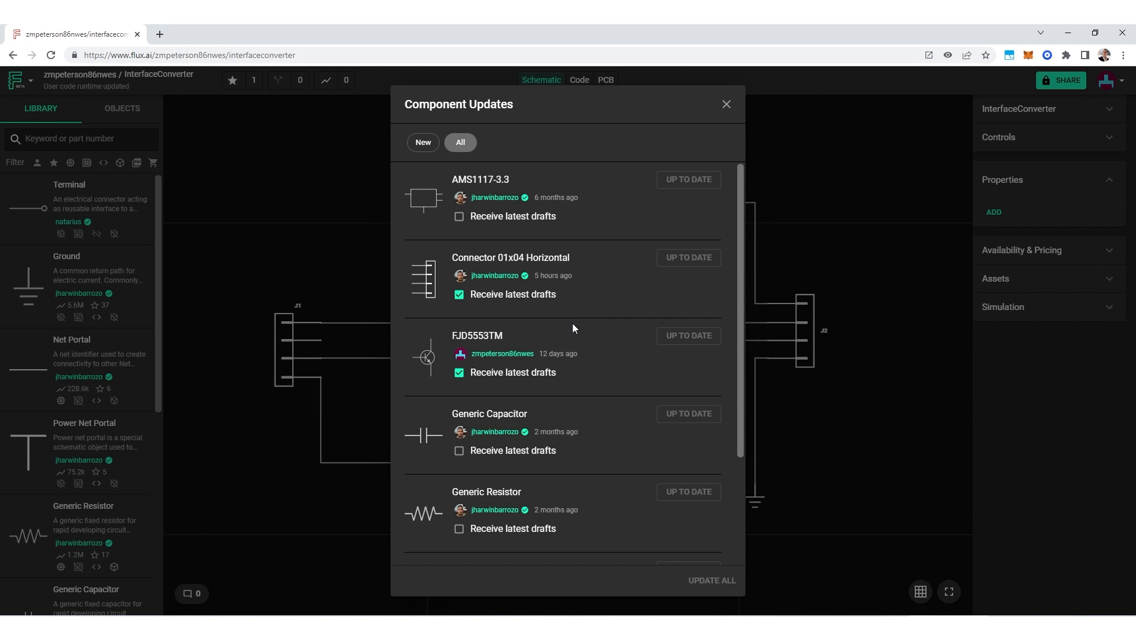
Step: Disable receiving latest drafts for Connector 01x04 Horizontal and FJD5553TM, and enable it for Ground
click(459, 294)
click(459, 372)
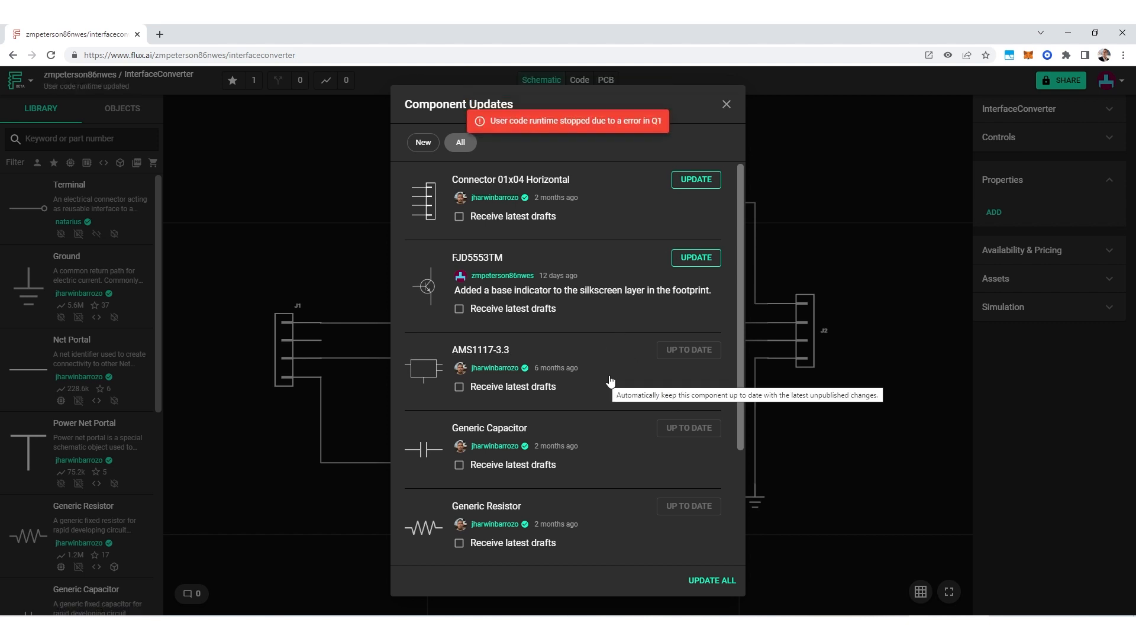
scroll(610, 380, down, 3)
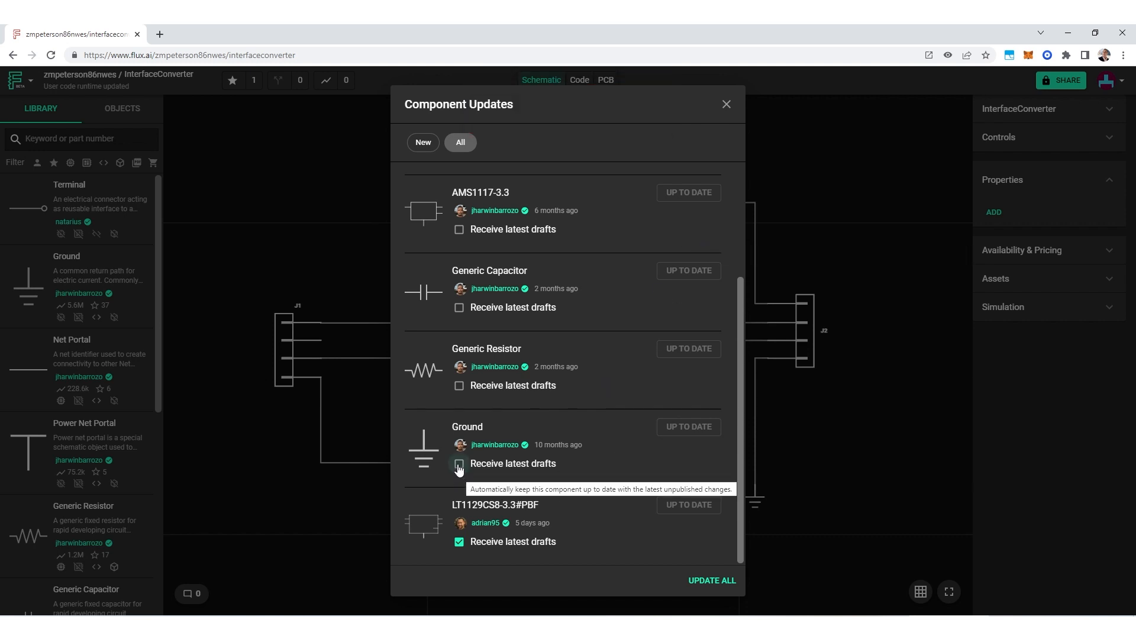
click(459, 465)
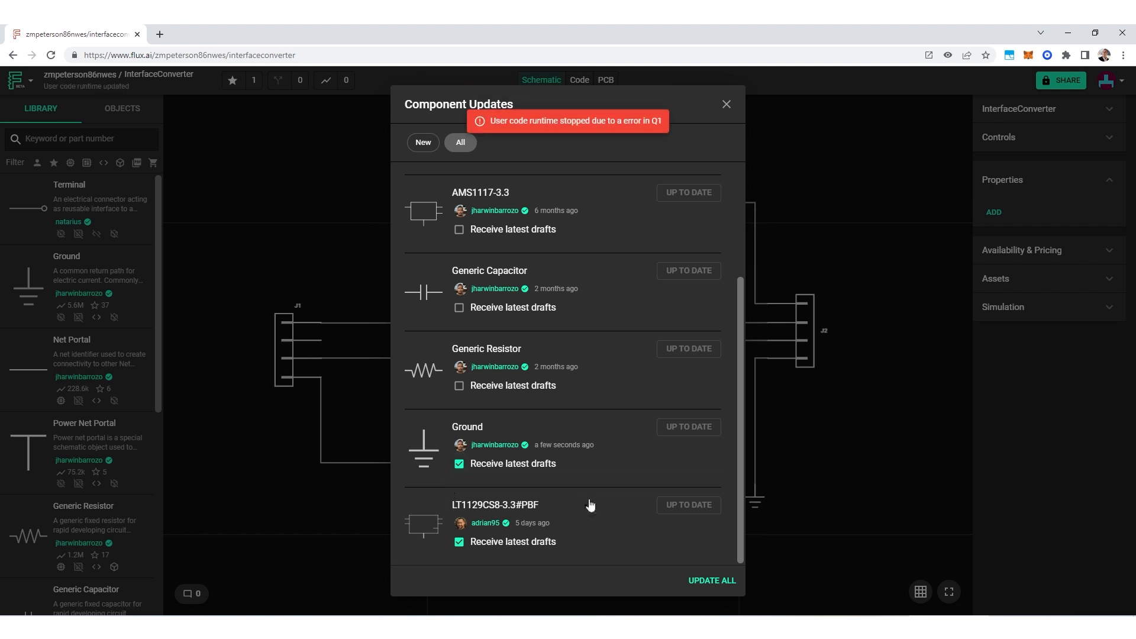
scroll(597, 503, up, 3)
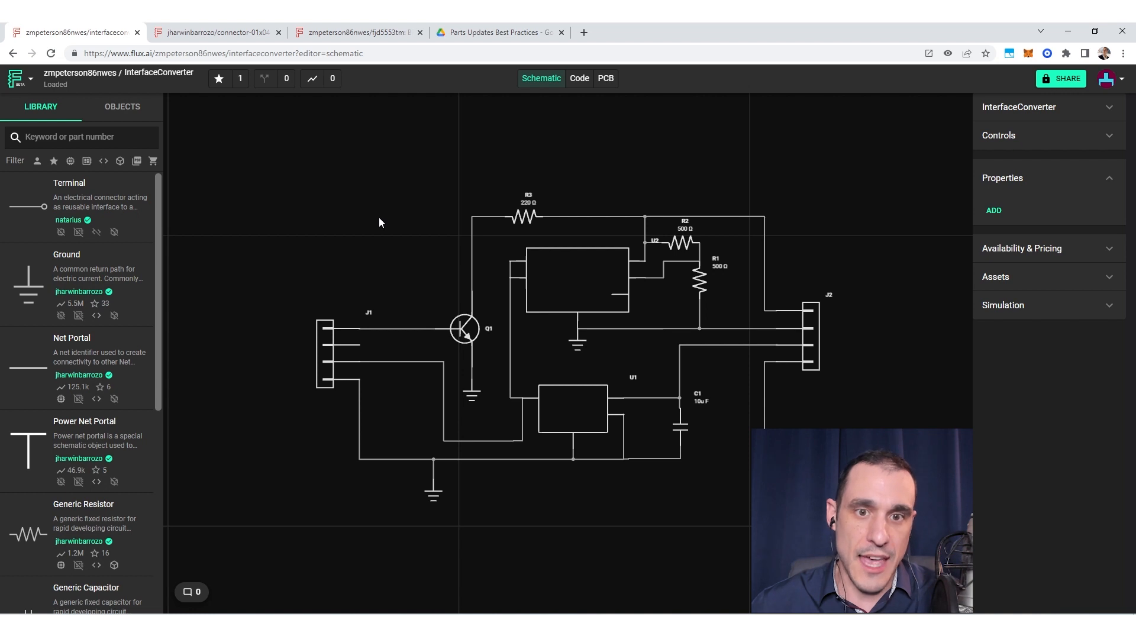
Step: Examine transistor Q1's connections and properties in the InterfaceConverter schematic
scroll(471, 339, up, 2)
scroll(472, 339, up, 1)
click(466, 334)
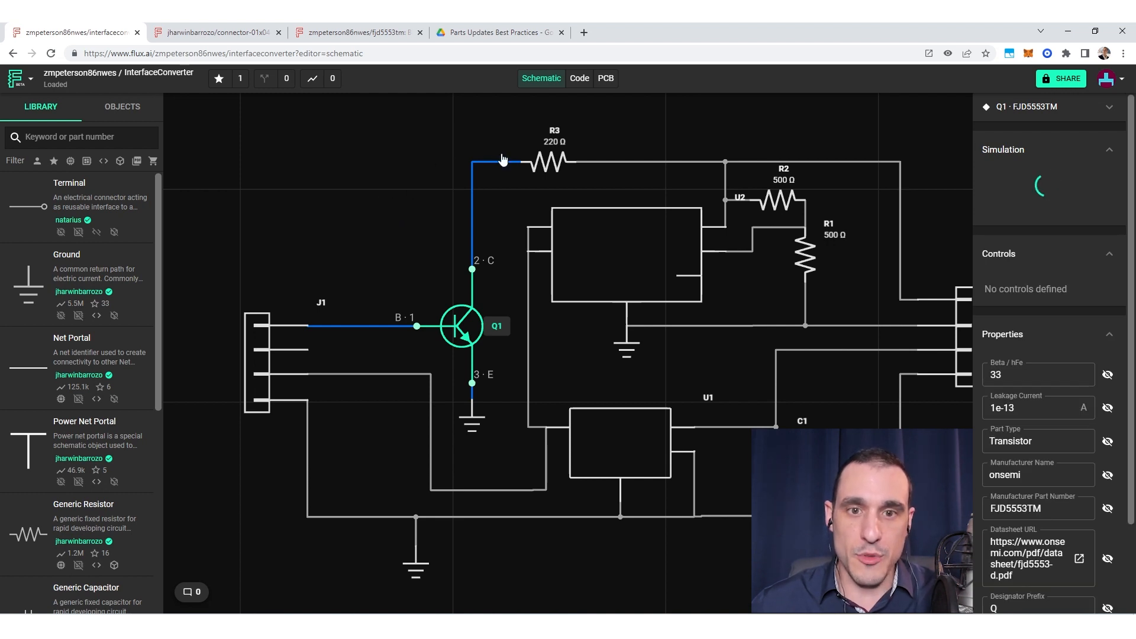
click(349, 214)
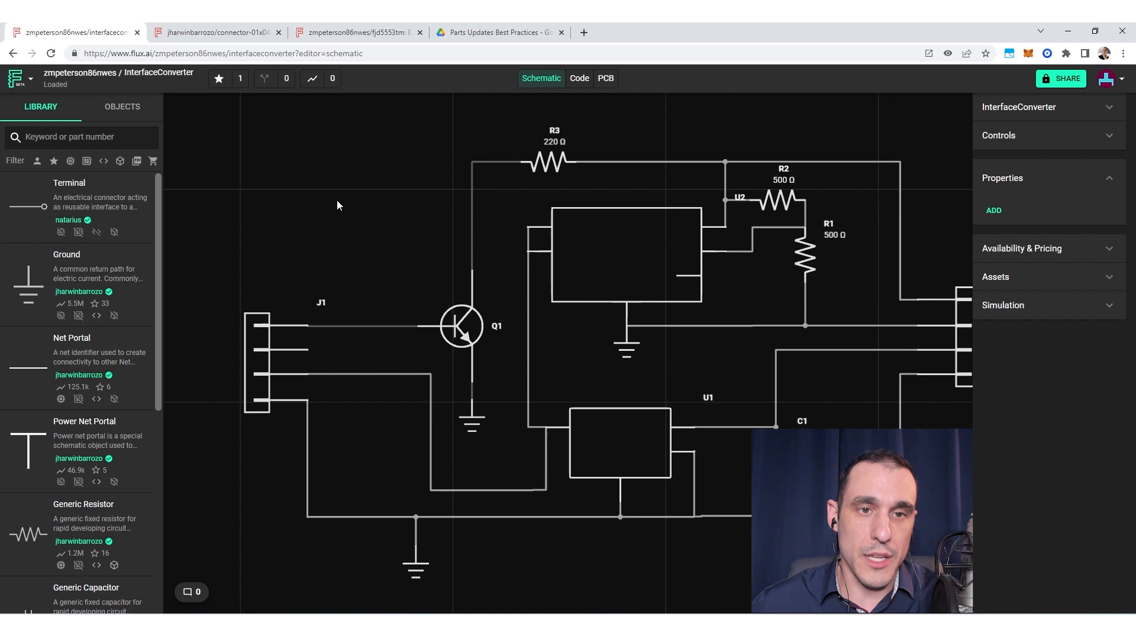
Step: Open the FJD5553TM part's PCB layout and add a silk circle to its footprint beside pad B
click(330, 29)
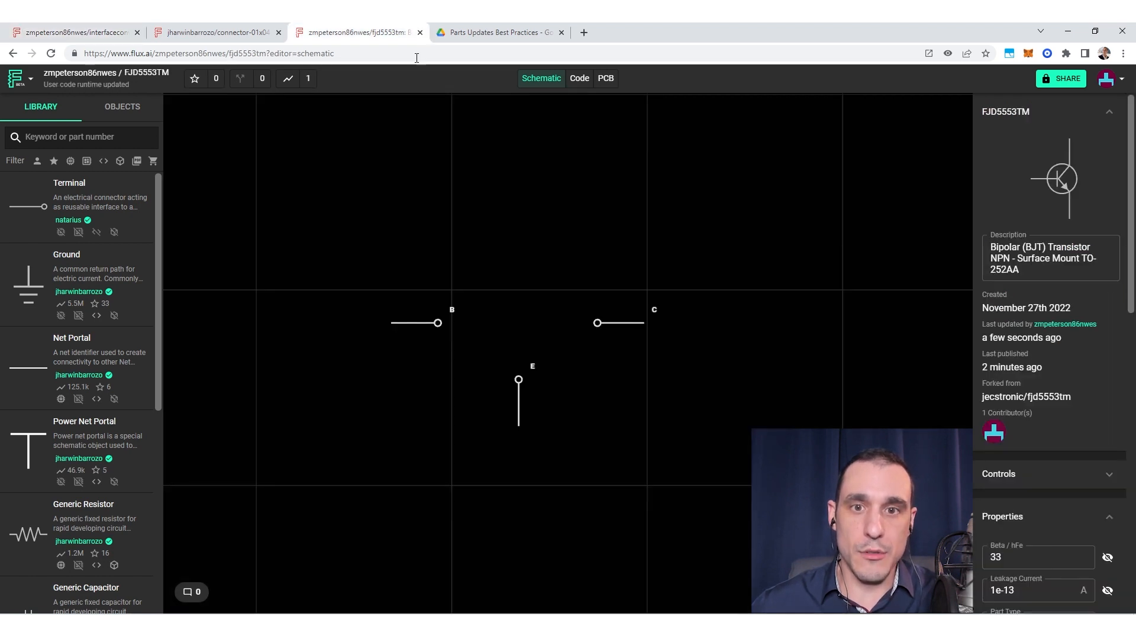
click(615, 80)
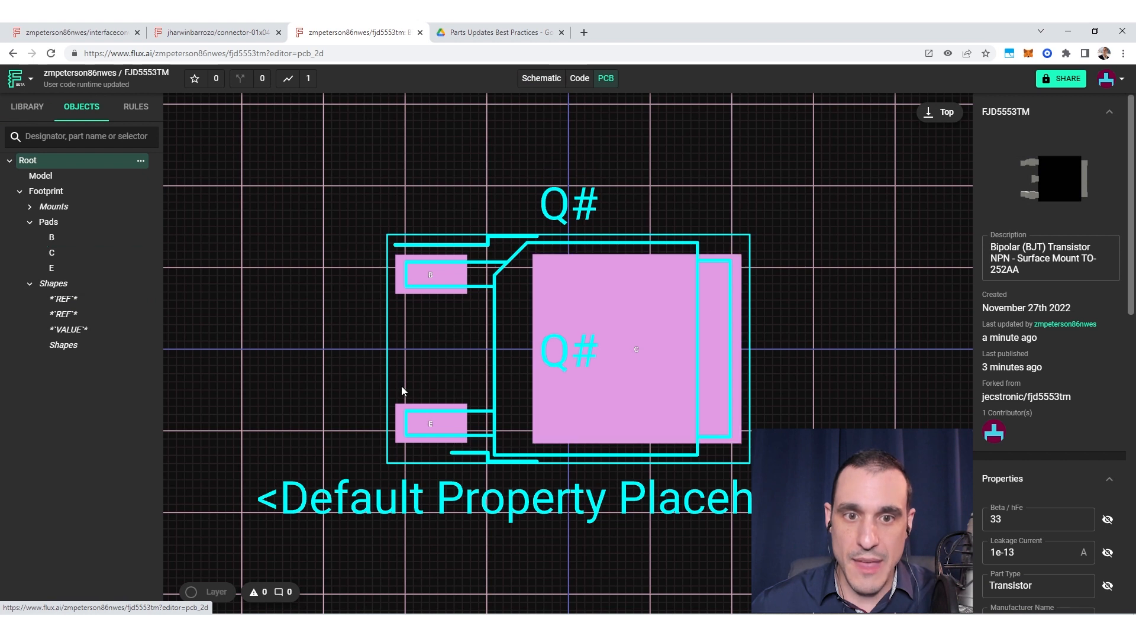
click(70, 197)
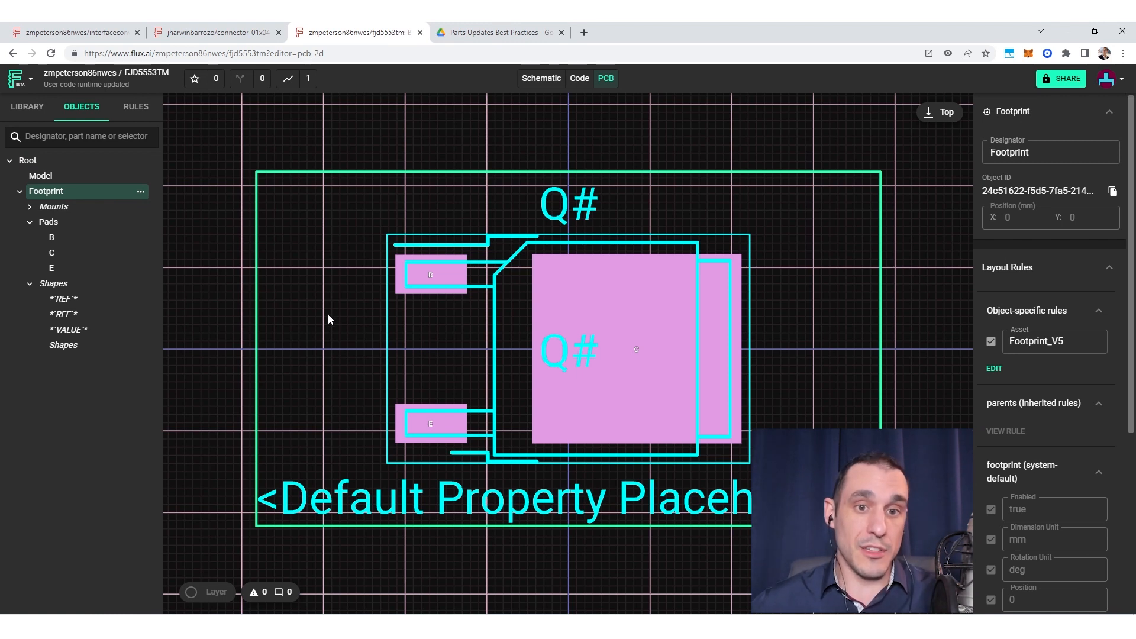
right_click(314, 272)
mouse_move(408, 371)
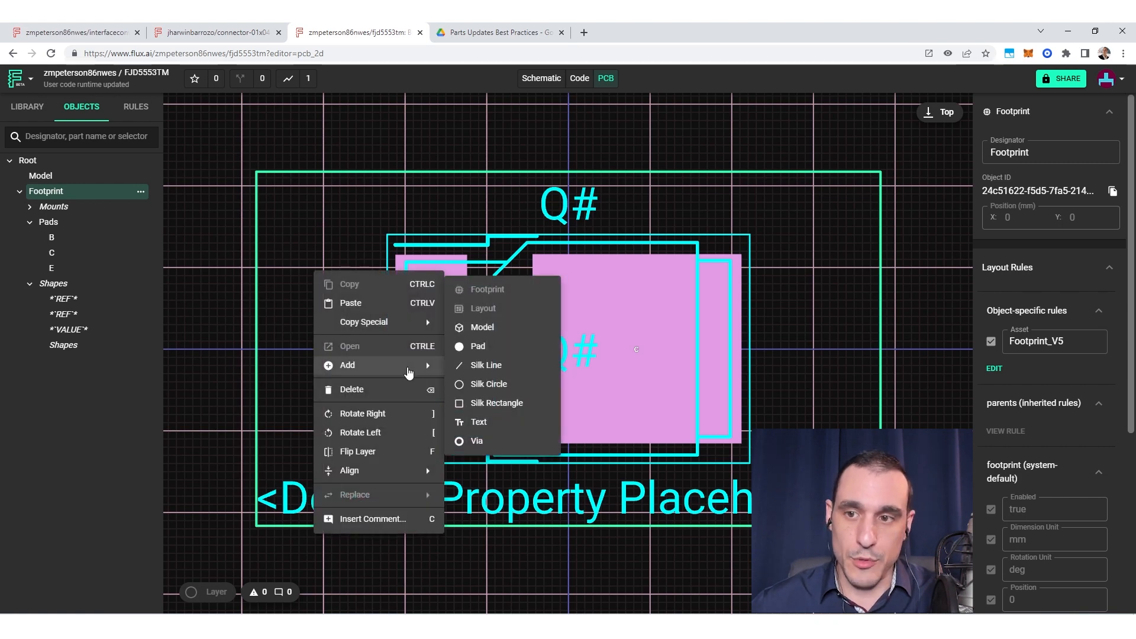
click(488, 384)
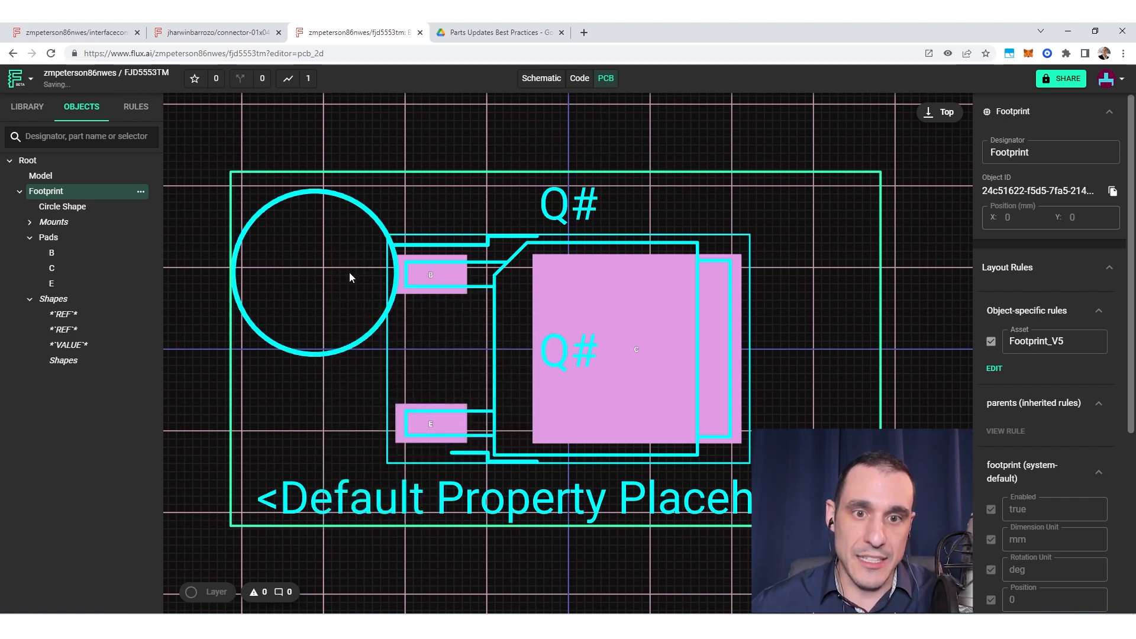
Step: Add an object-specific Size layout rule to the new silk circle and set it to 0.5mm
click(286, 353)
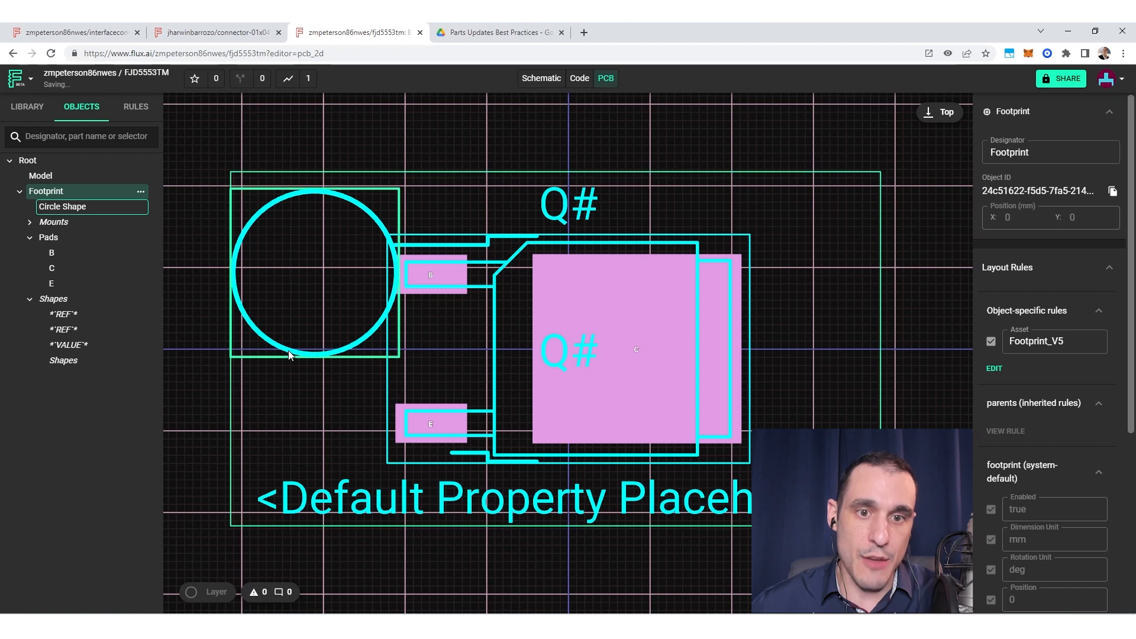
click(994, 379)
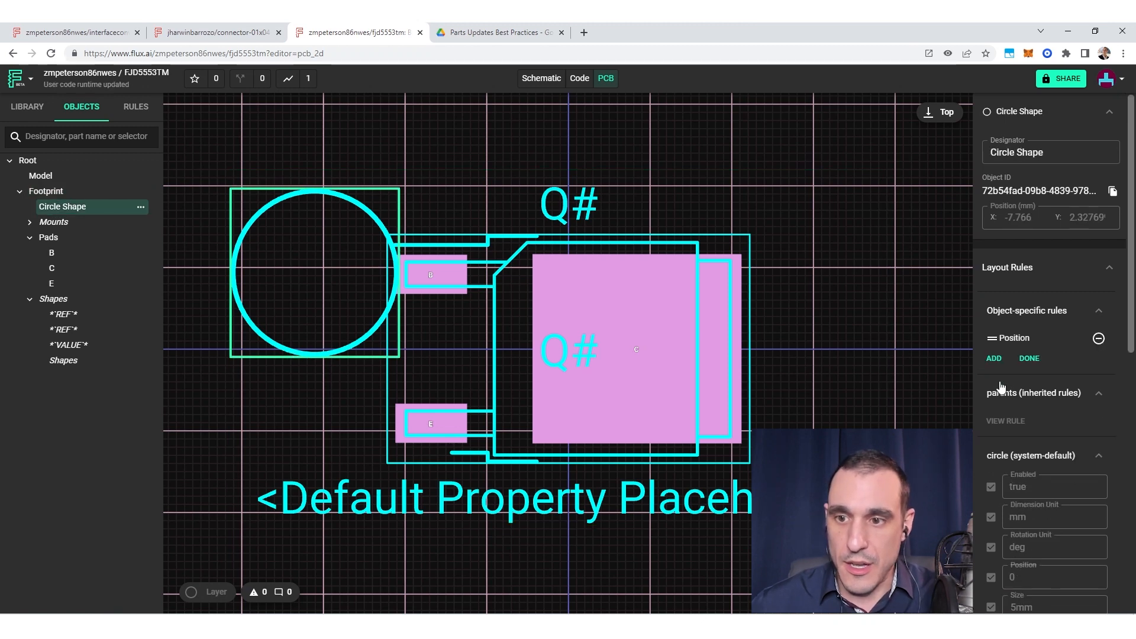
click(993, 358)
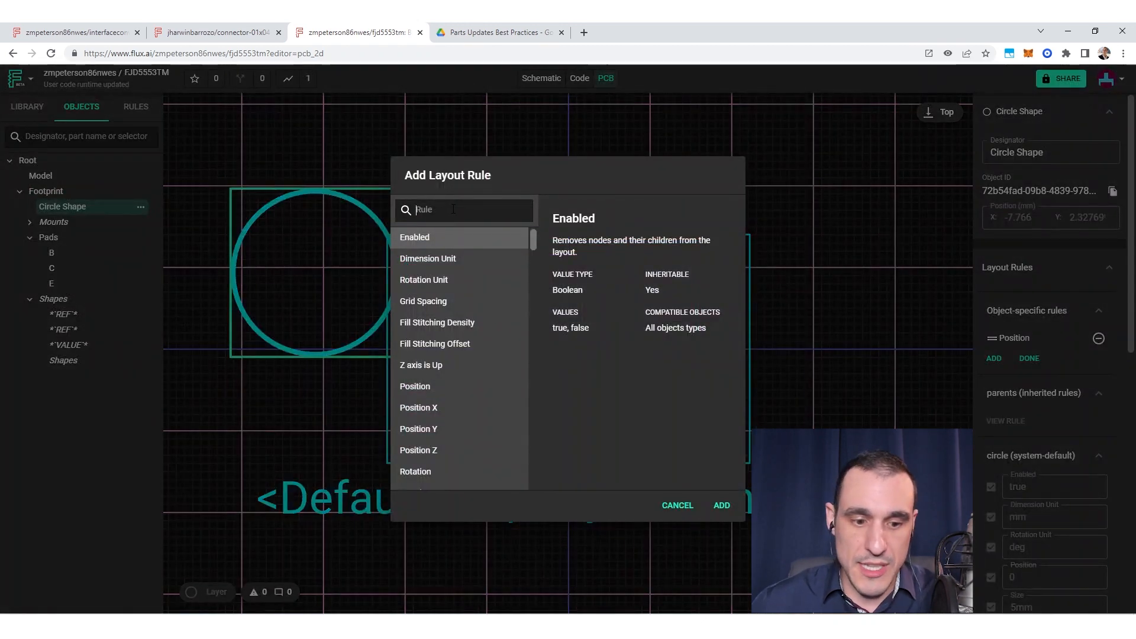
text(size)
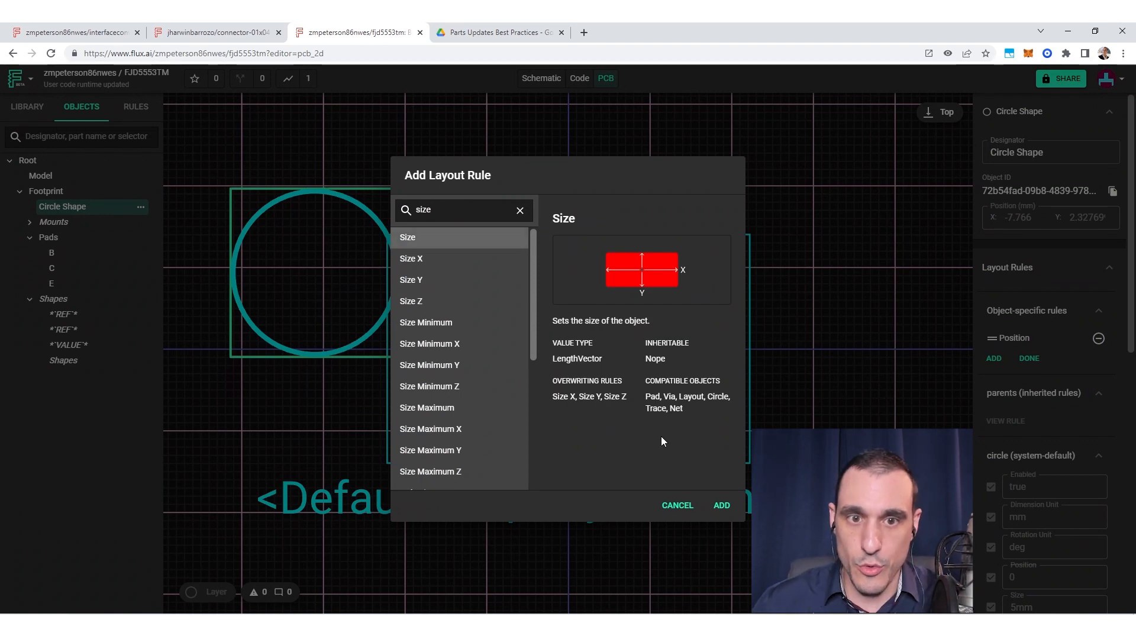
click(720, 517)
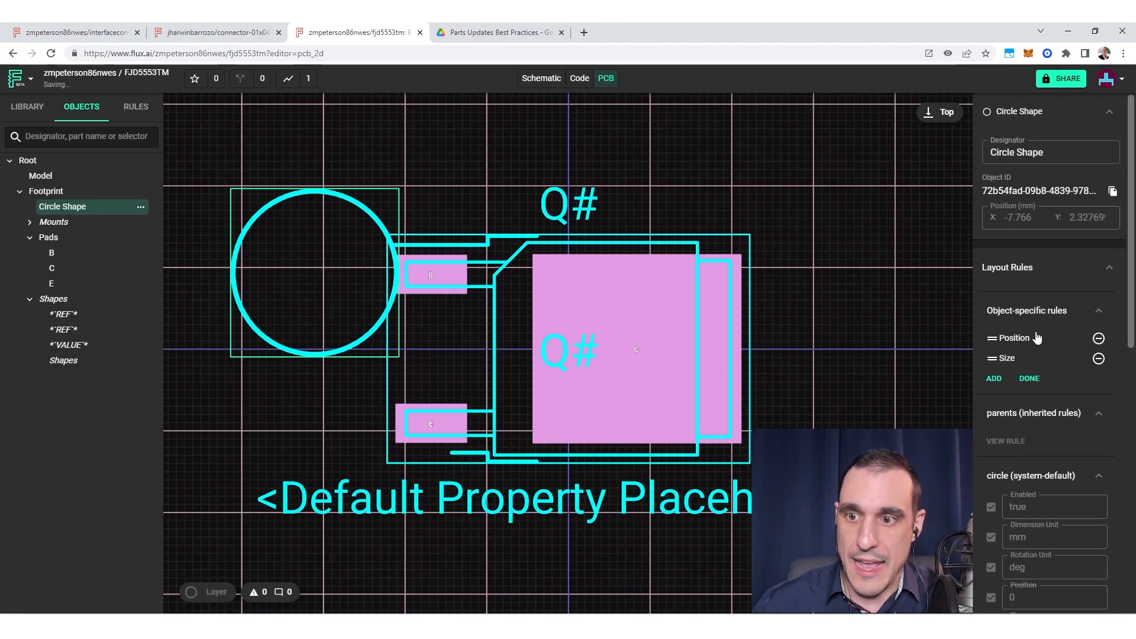
click(1032, 381)
text(0.5mm)
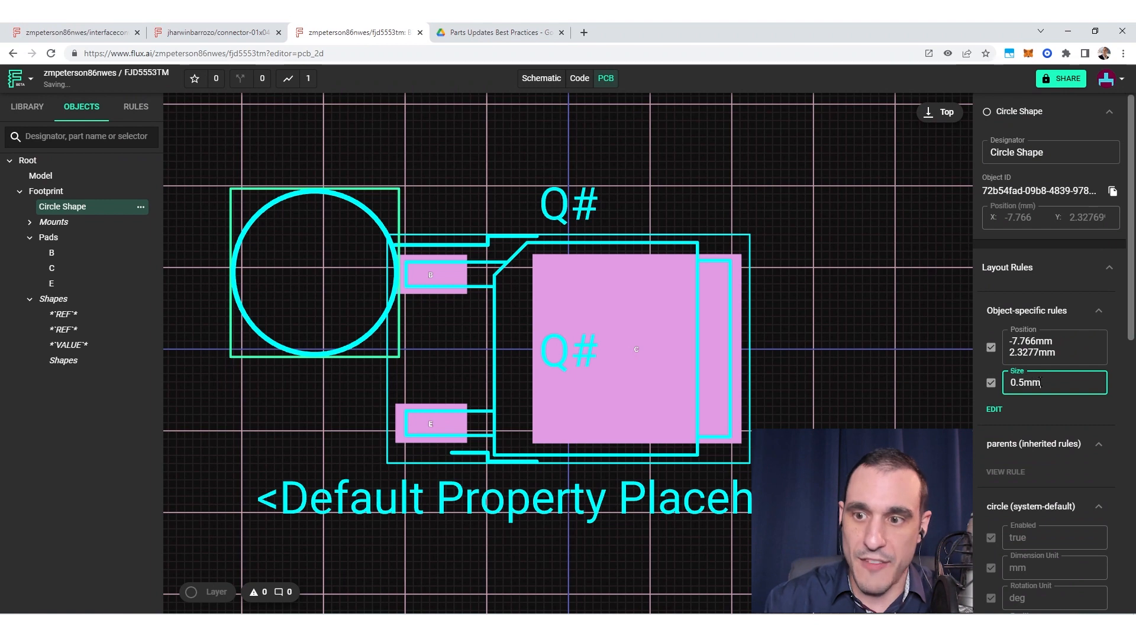
key(Return)
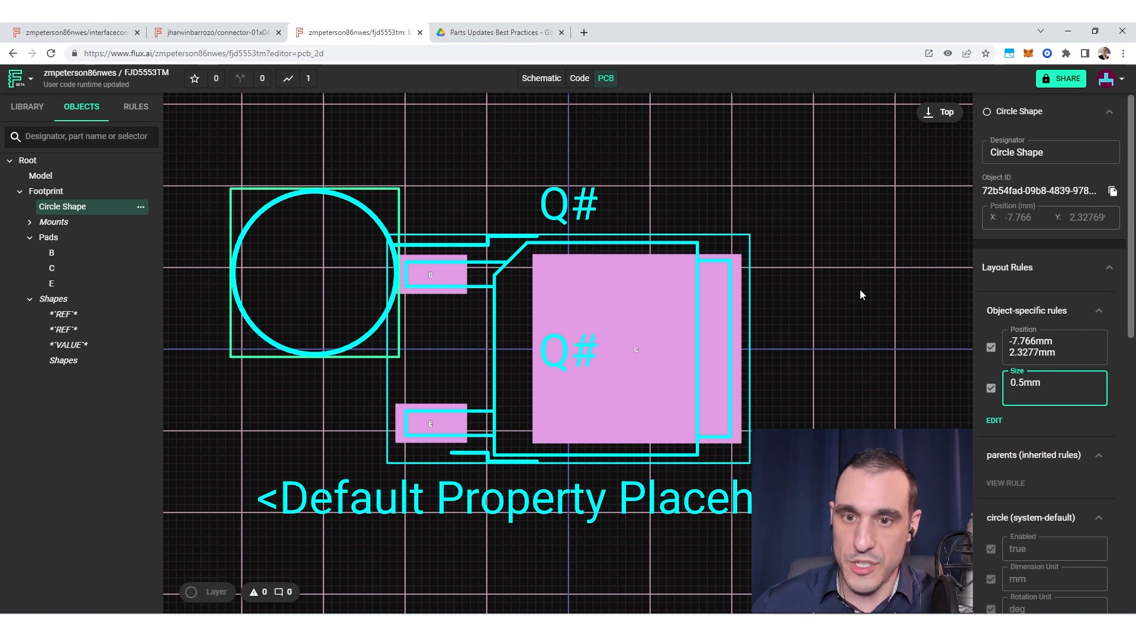
Step: Move the silk circle close to the outer side of pad B, at about X -6.24 mm, Y 2.31 mm
click(327, 278)
click(316, 271)
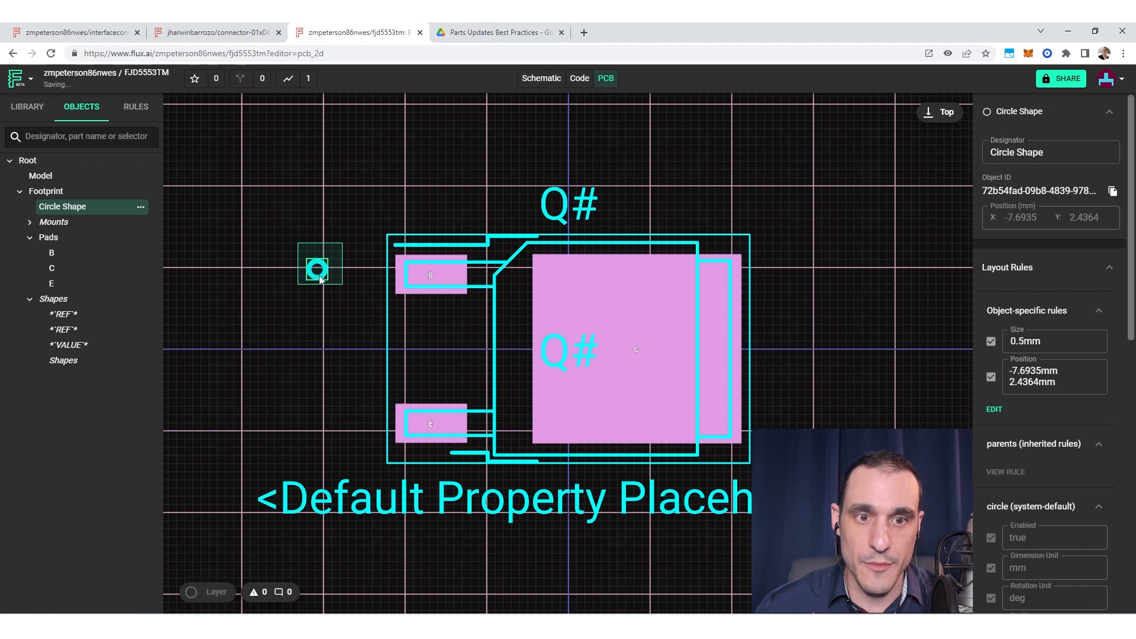
drag(315, 277, 365, 284)
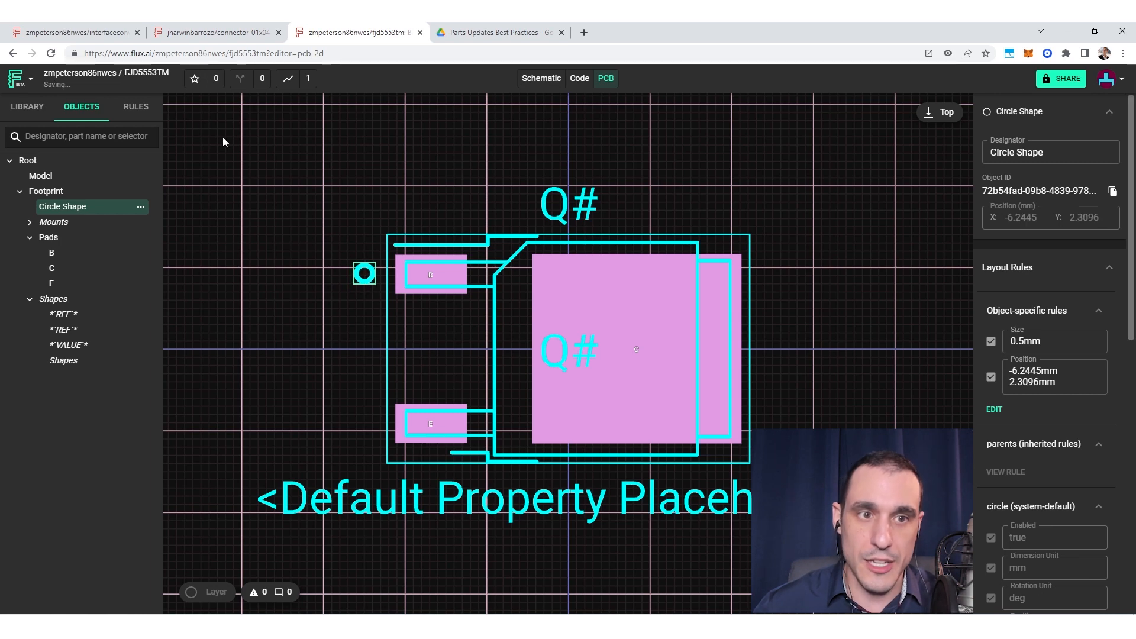
Step: Publish the FJD5553TM part changes with the note "Added a base indicator to the silkscreen layer in the footprint."
click(30, 83)
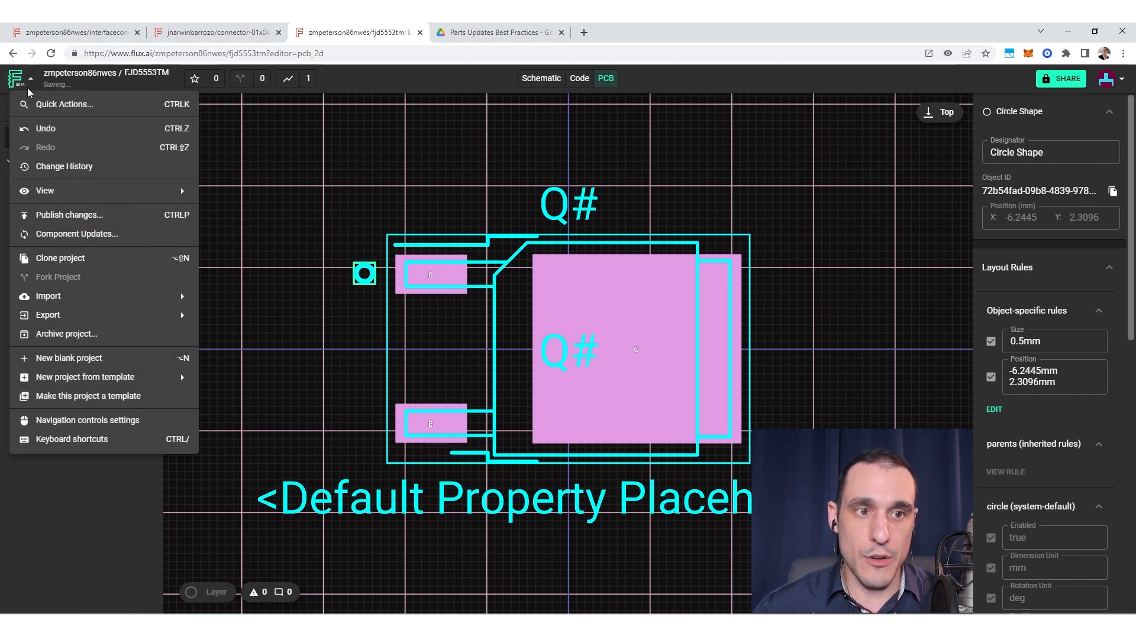
click(95, 223)
click(566, 391)
text(Ad)
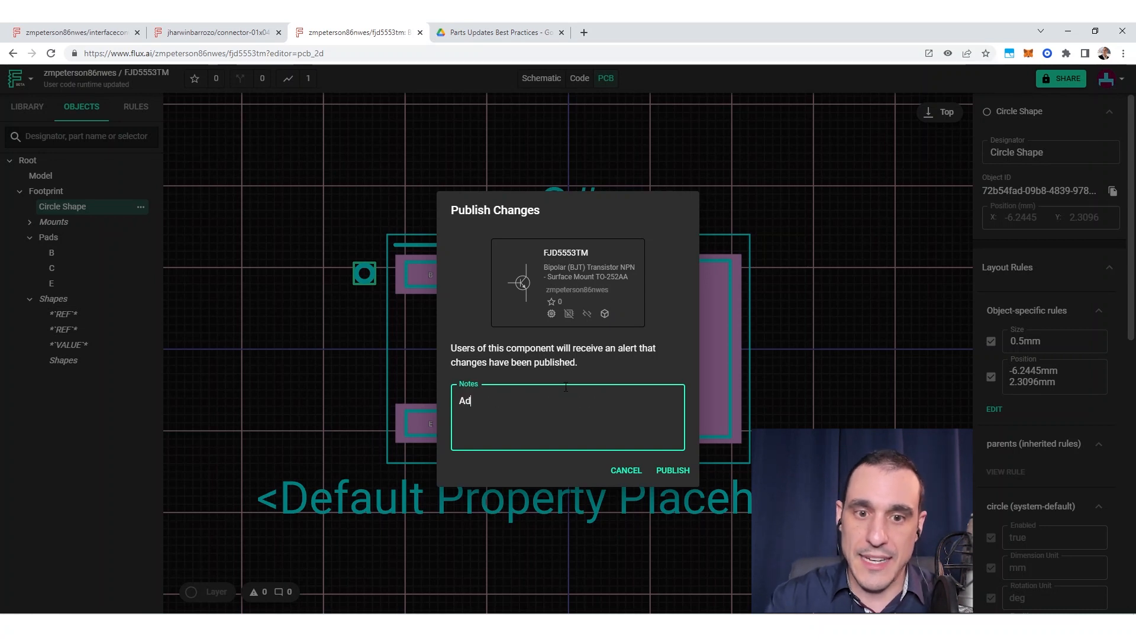
text(ded a base indiciat)
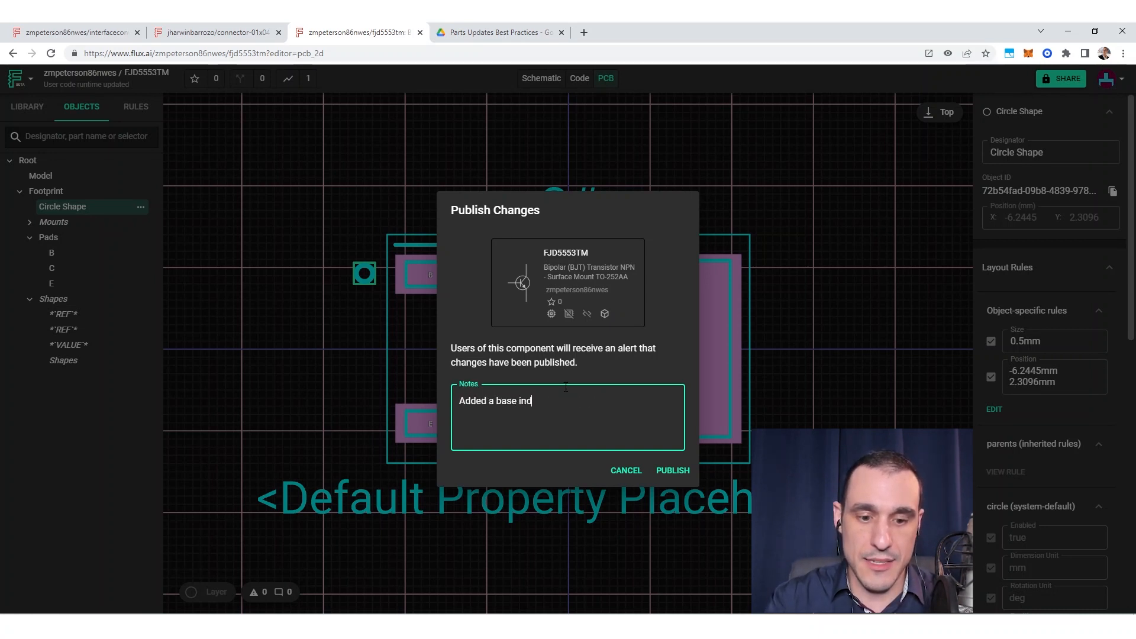
key(BackSpace)
key(BackSpace)
key(BackSpace)
text(ator to)
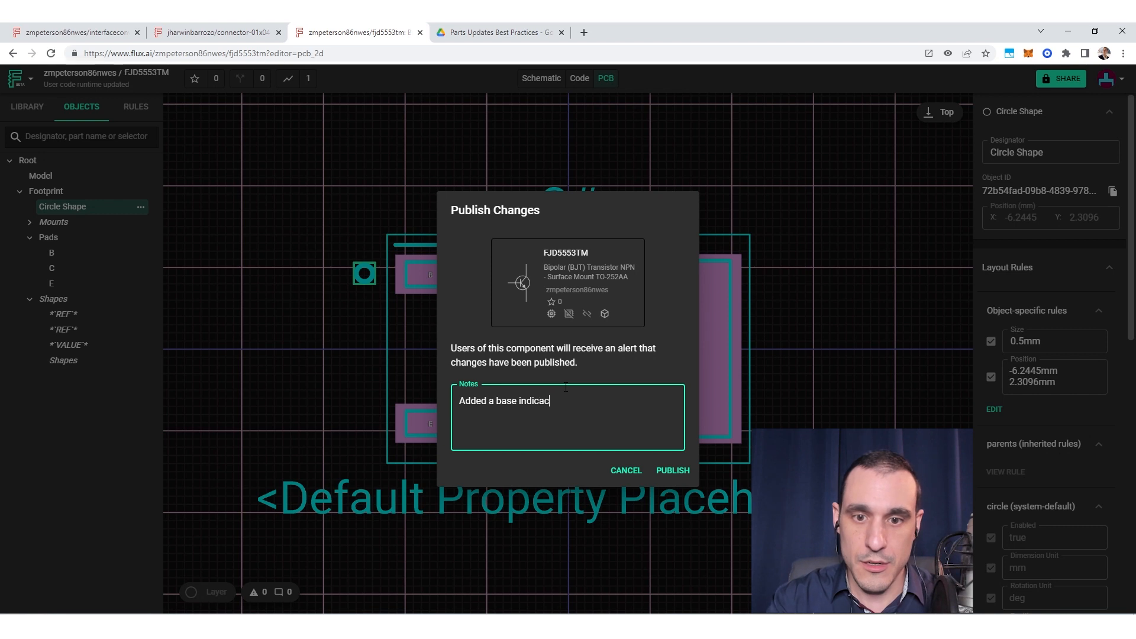
text( the s)
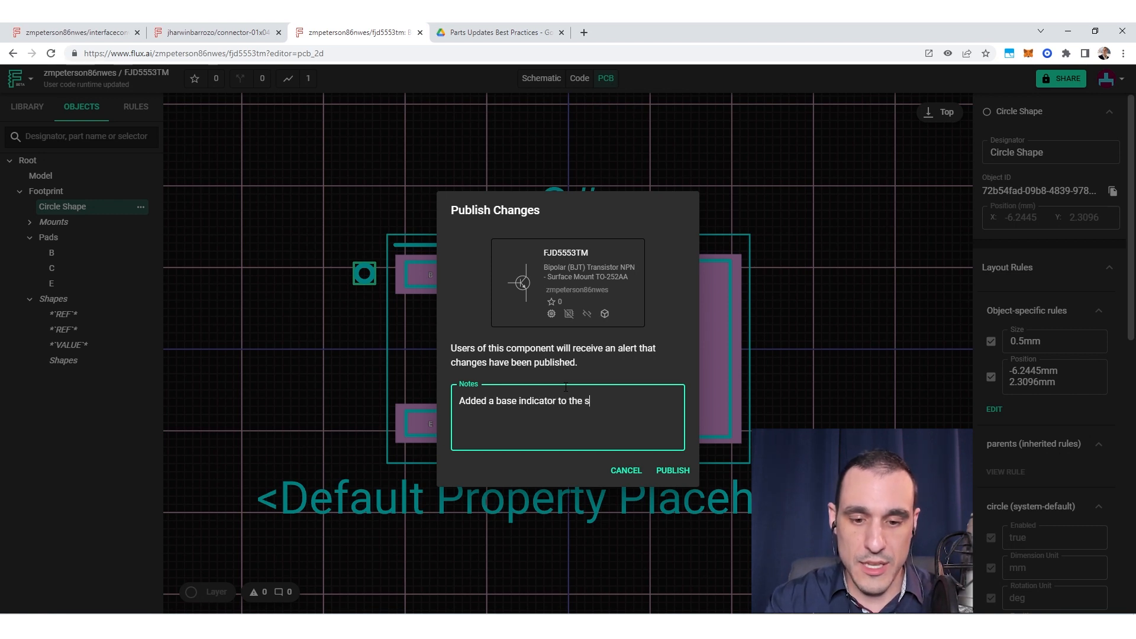
text(ilkscreen layer i)
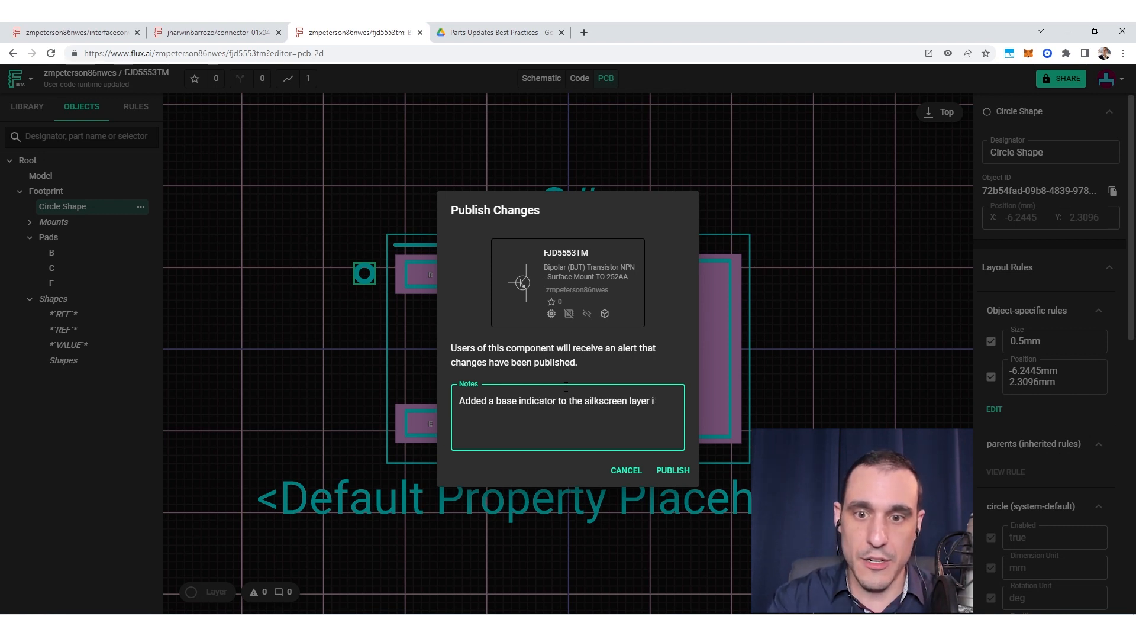
text(n the footprint.)
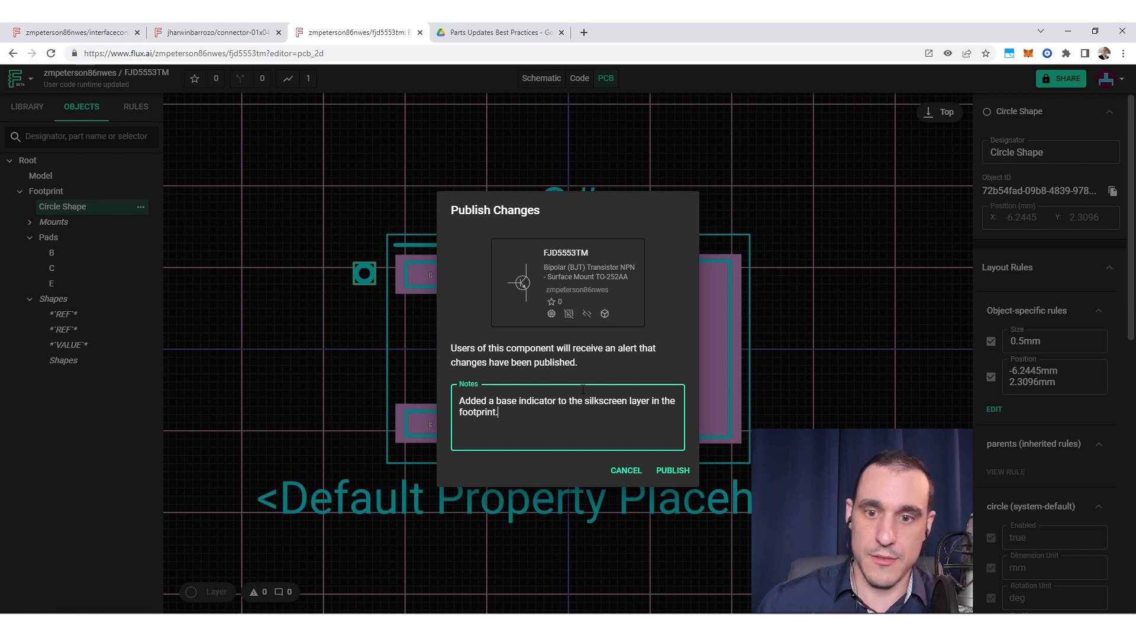
click(665, 471)
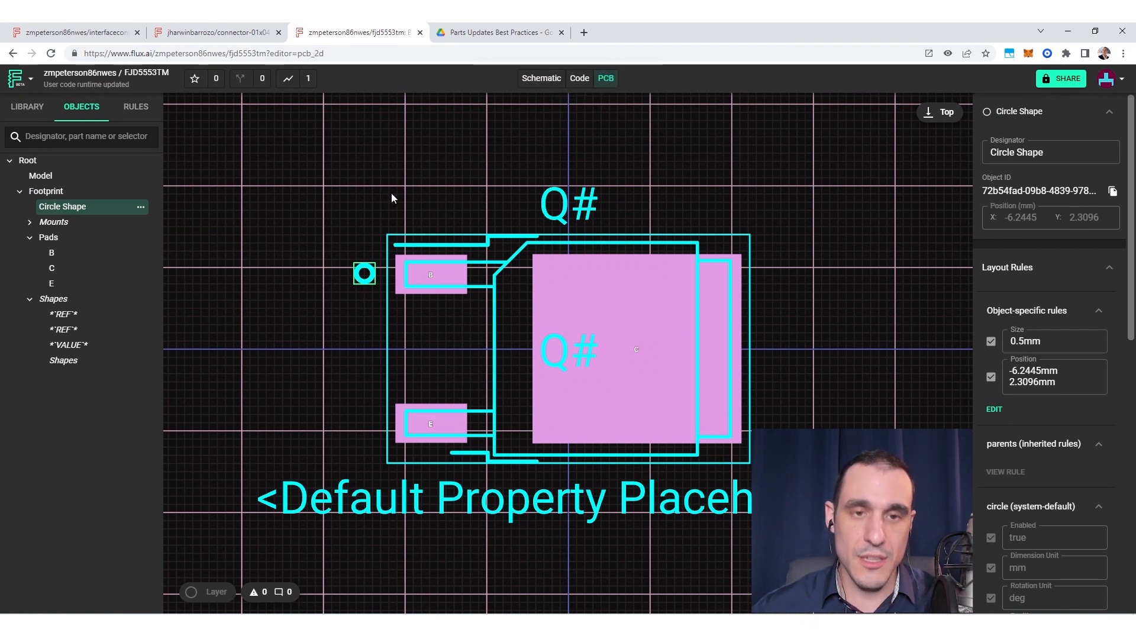
click(327, 186)
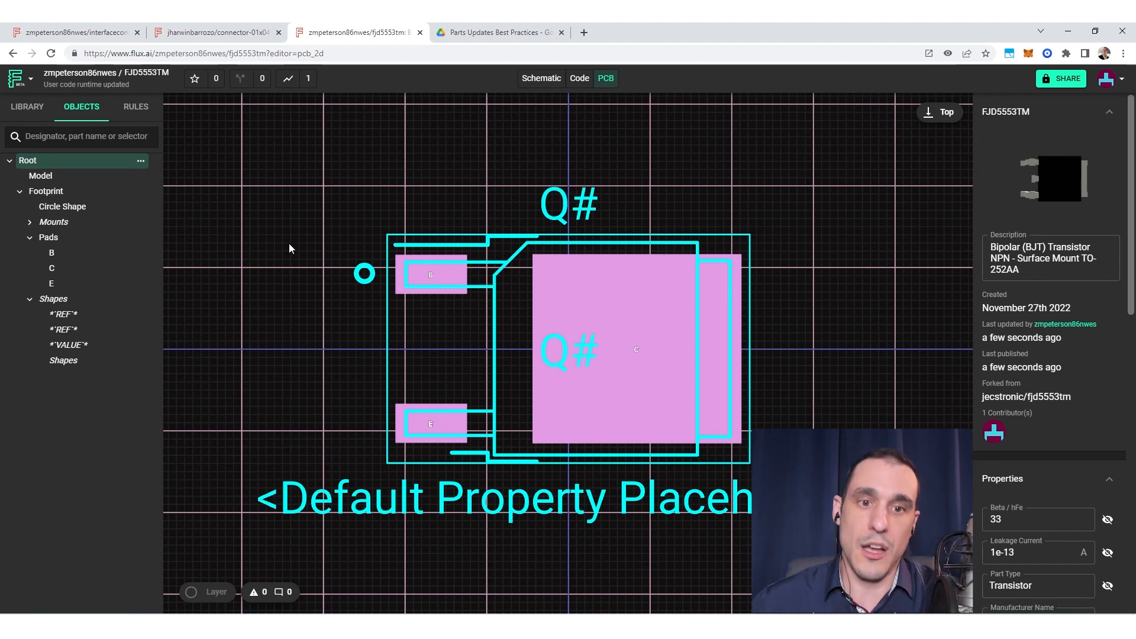
Step: Return to the InterfaceConverter project's schematic and reload it to pick up the newly published part changes
click(104, 25)
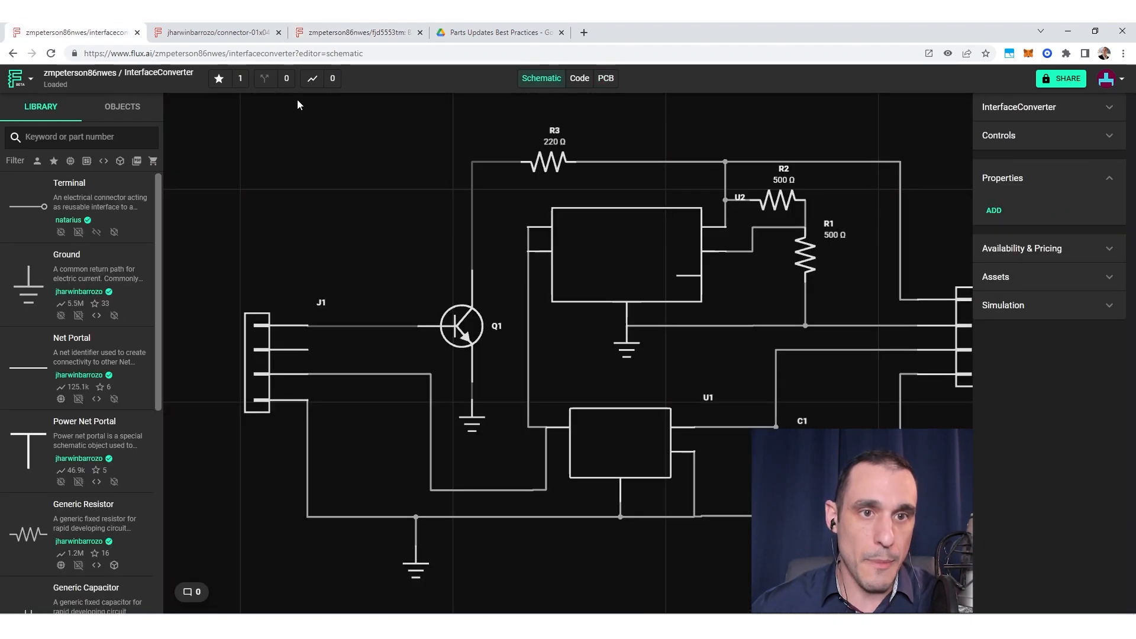
click(51, 53)
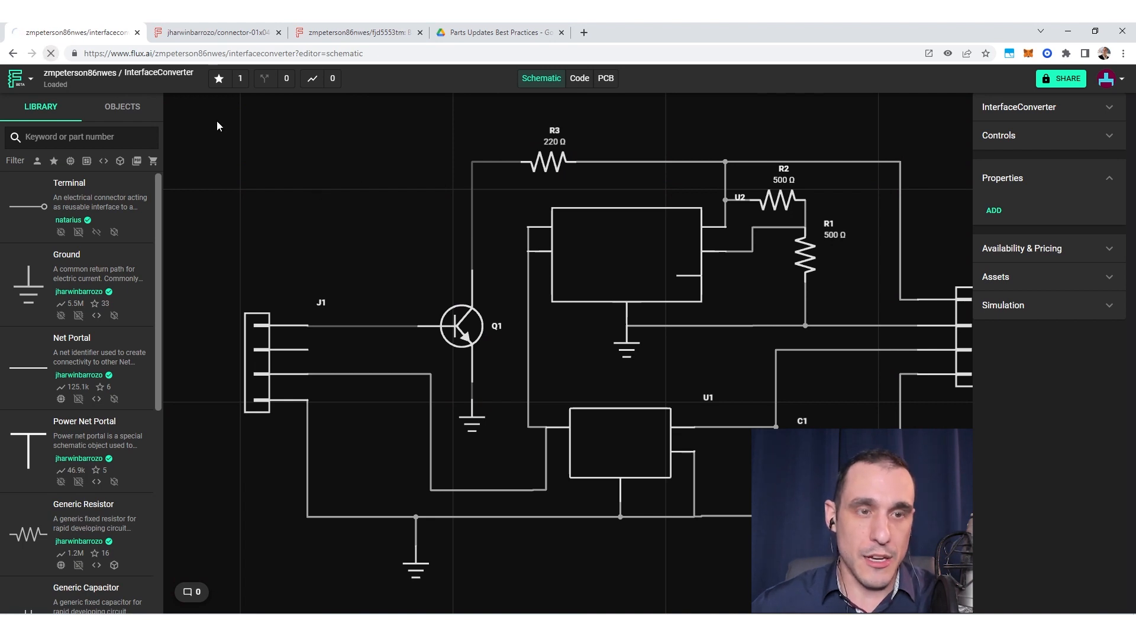